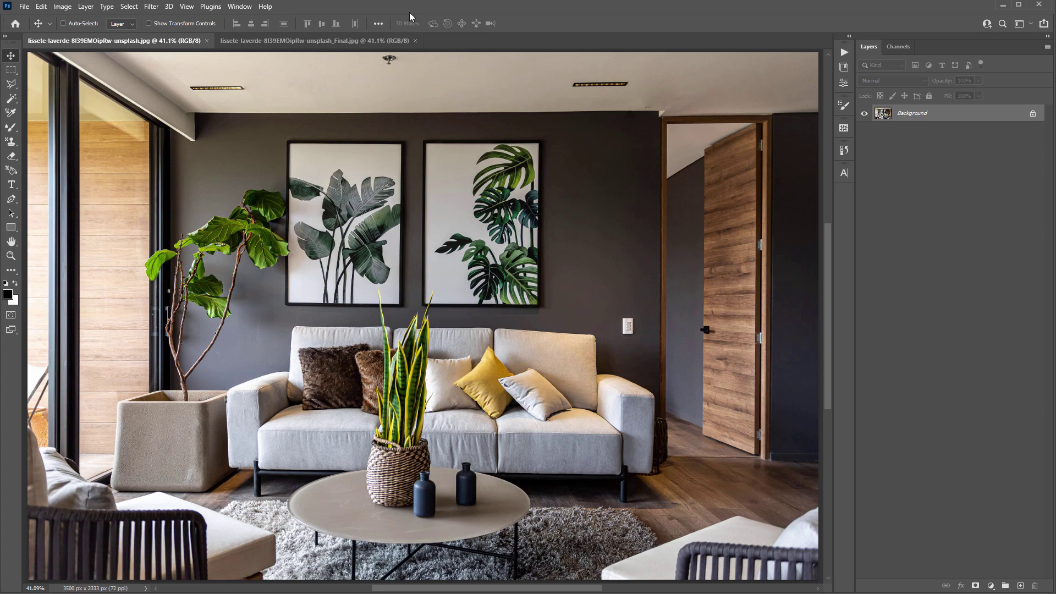
Step: Preview the _Final.jpg watercolour example, then close it
{"action": "left_click", "coordinate": [358, 41]}
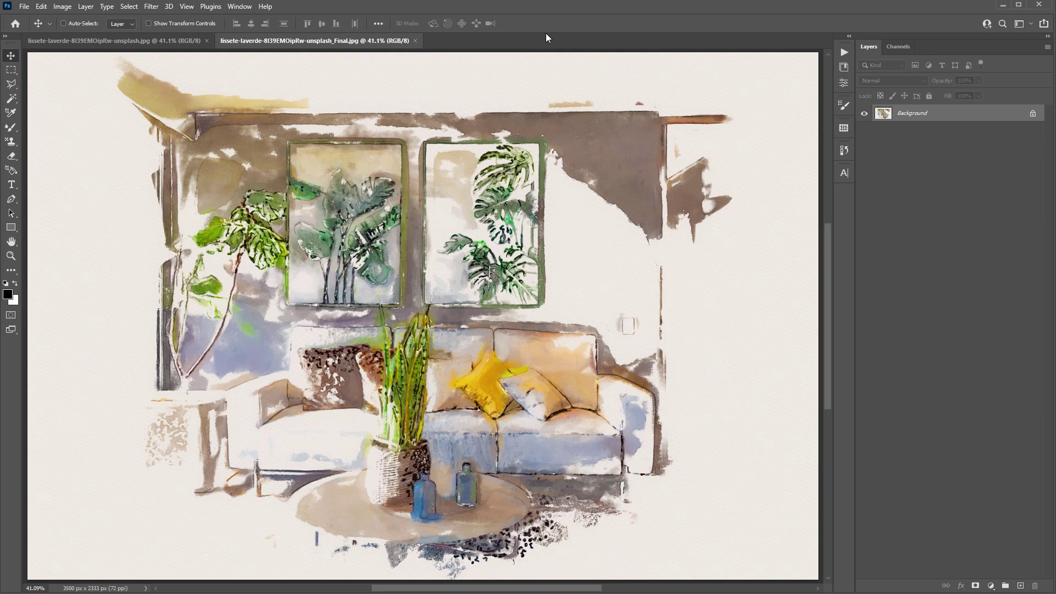
{"action": "key", "text": "ctrl+w"}
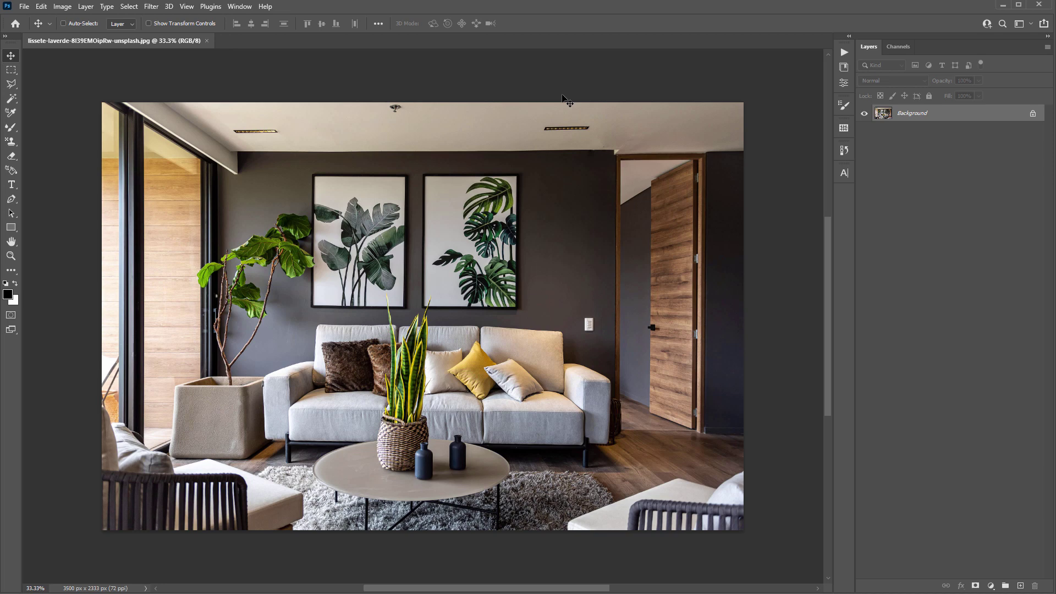
Step: Load the Watercolor Sketch .atn action from the Tutorial folder and confirm the set in Actions
{"action": "key", "text": "alt+Tab"}
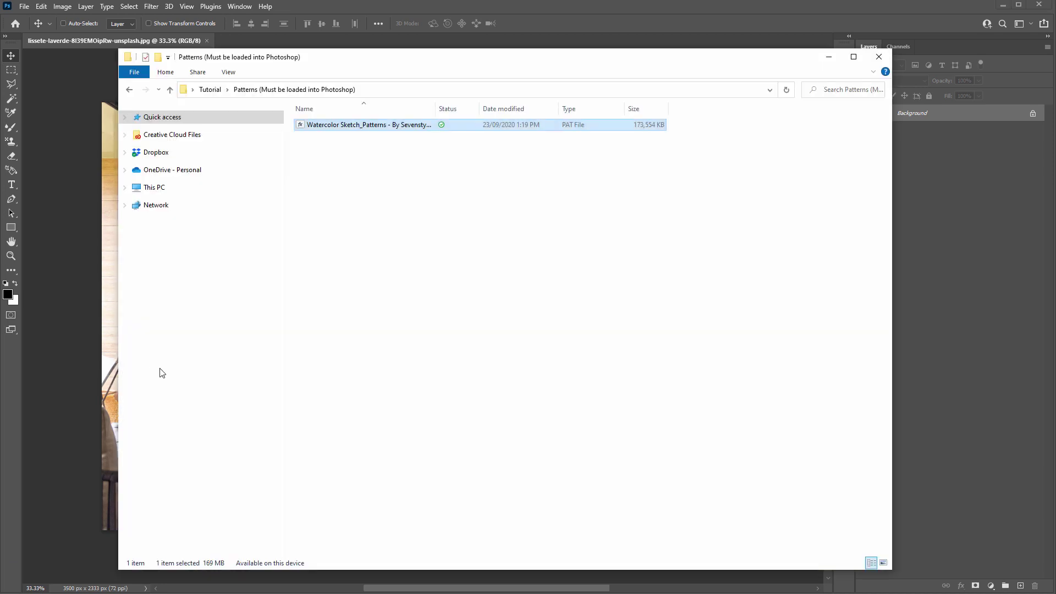
{"action": "left_click", "coordinate": [214, 90]}
{"action": "left_click", "coordinate": [431, 277]}
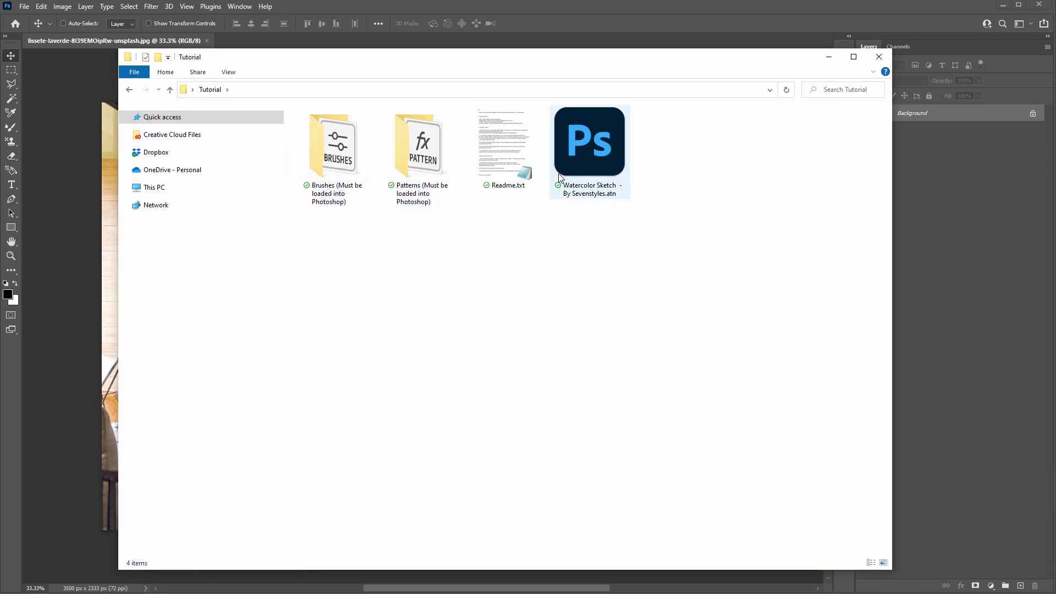
{"action": "double_click", "coordinate": [602, 149]}
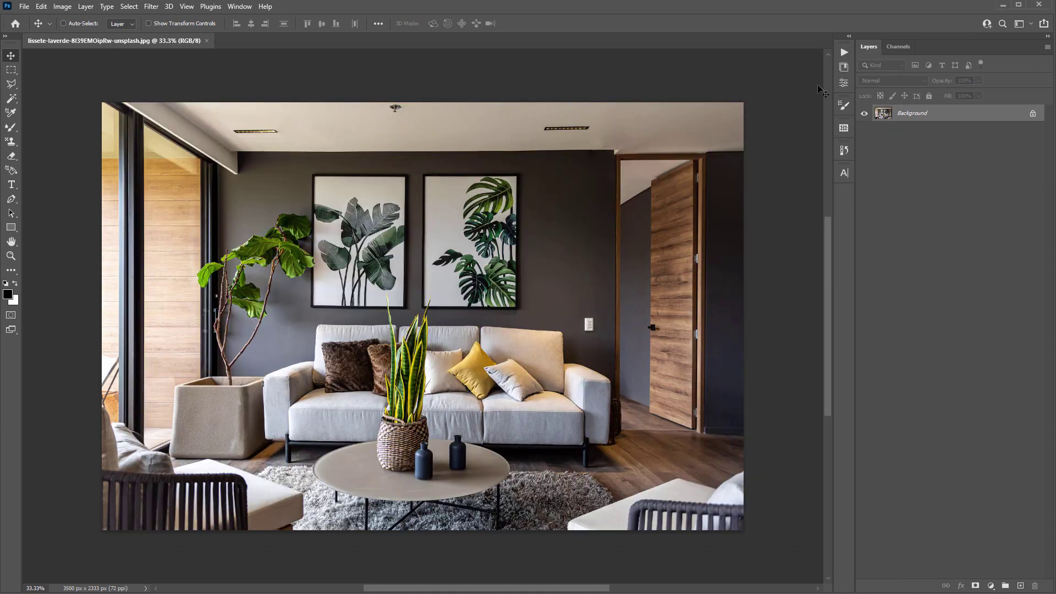
{"action": "left_click", "coordinate": [845, 53]}
{"action": "left_click", "coordinate": [651, 63]}
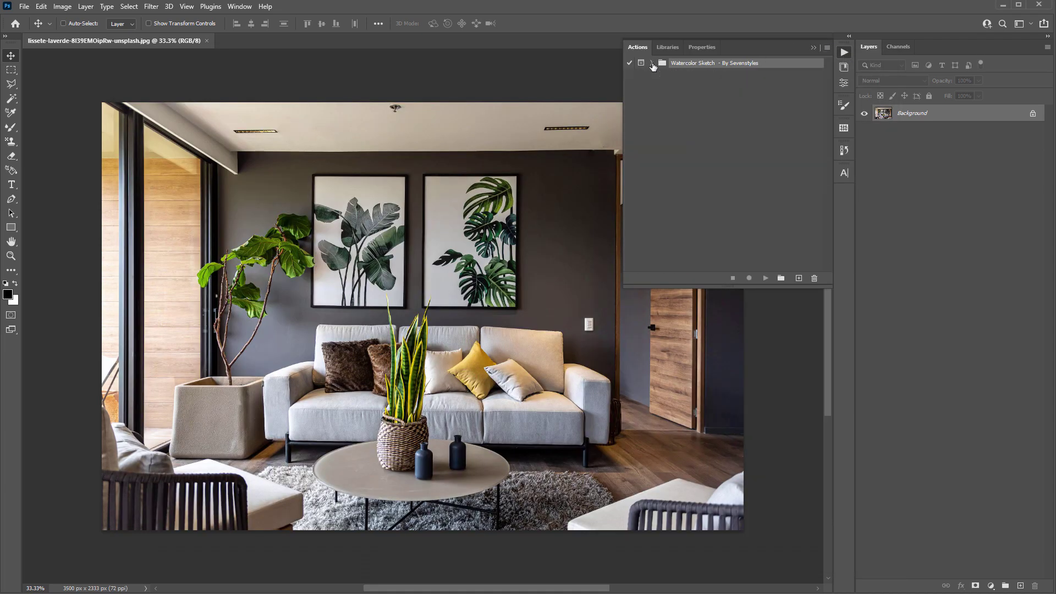
{"action": "left_click", "coordinate": [813, 50]}
Step: Load the Watercolor Sketch Brushes ABR file from the Brushes folder
{"action": "key", "text": "alt+Tab"}
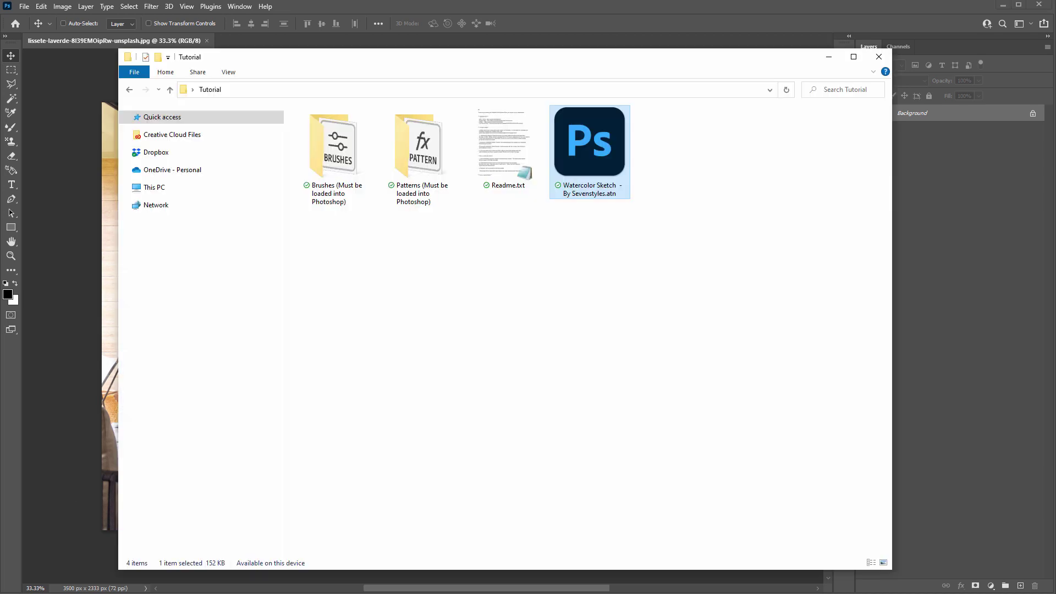
{"action": "left_click", "coordinate": [347, 313]}
{"action": "left_click", "coordinate": [404, 143]}
{"action": "double_click", "coordinate": [330, 164]}
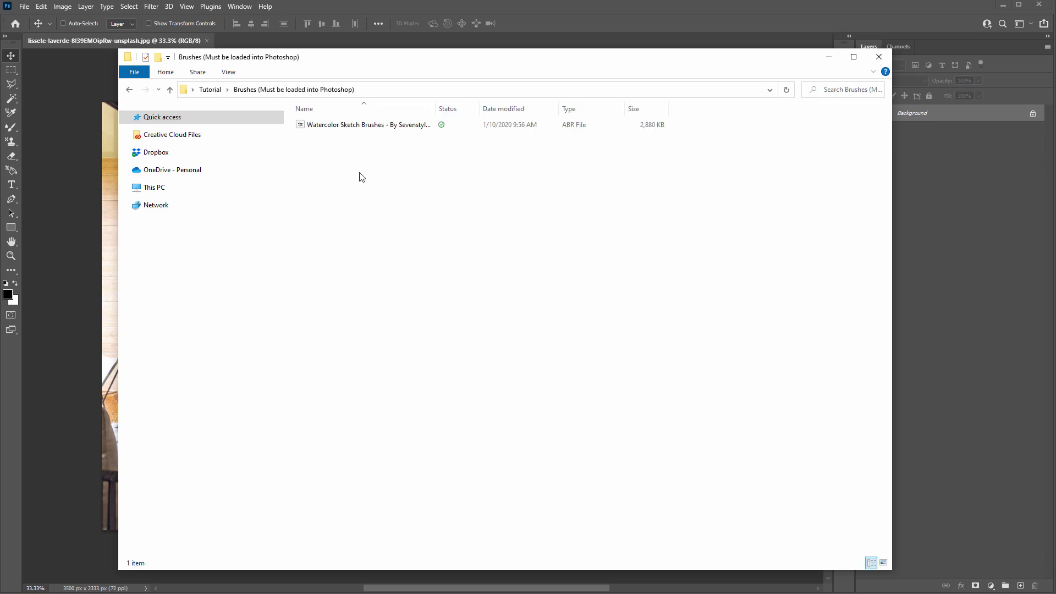
{"action": "double_click", "coordinate": [333, 127]}
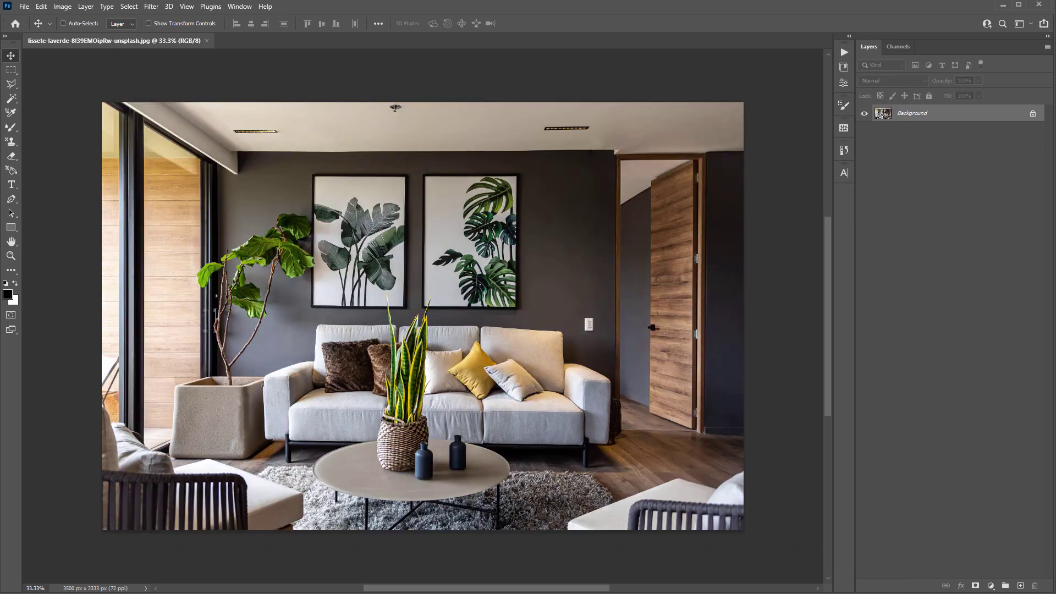
Step: Load the Watercolor Sketch PAT file from the Patterns folder
{"action": "key", "text": "alt+Tab"}
{"action": "left_click", "coordinate": [209, 90]}
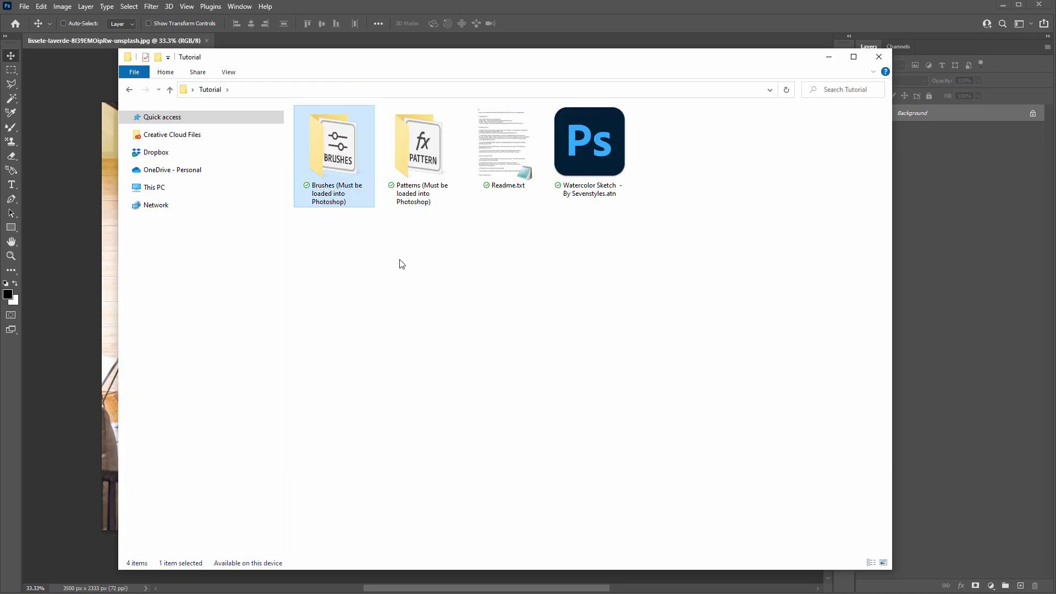
{"action": "left_click", "coordinate": [422, 174]}
{"action": "double_click", "coordinate": [422, 174]}
{"action": "double_click", "coordinate": [330, 132]}
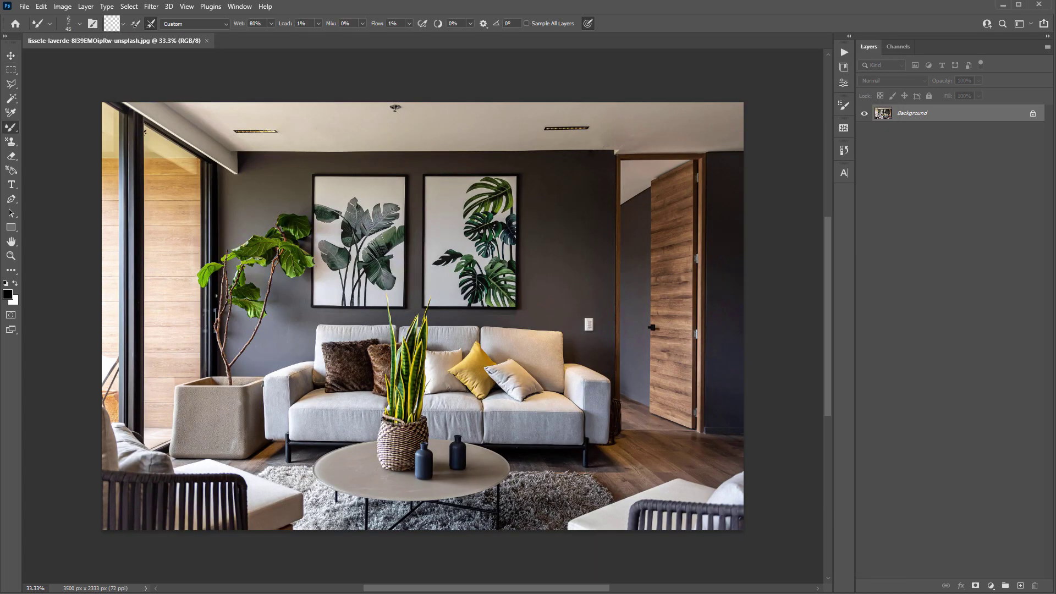
Step: Check that the Watercolor Sketch Brushes folder appears in the brush presets
{"action": "right_click", "coordinate": [117, 115]}
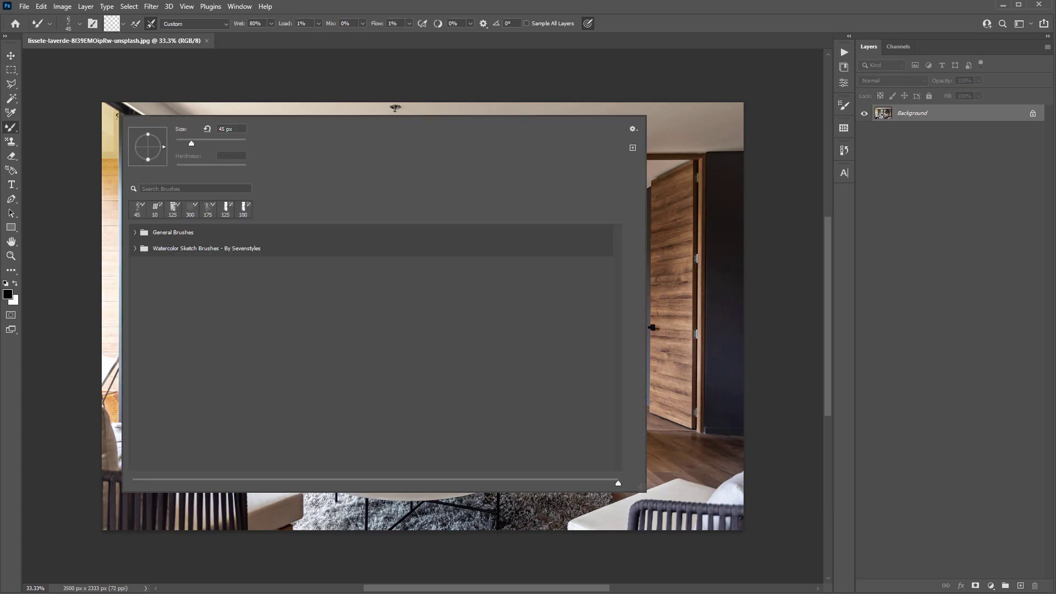
{"action": "left_click", "coordinate": [172, 251]}
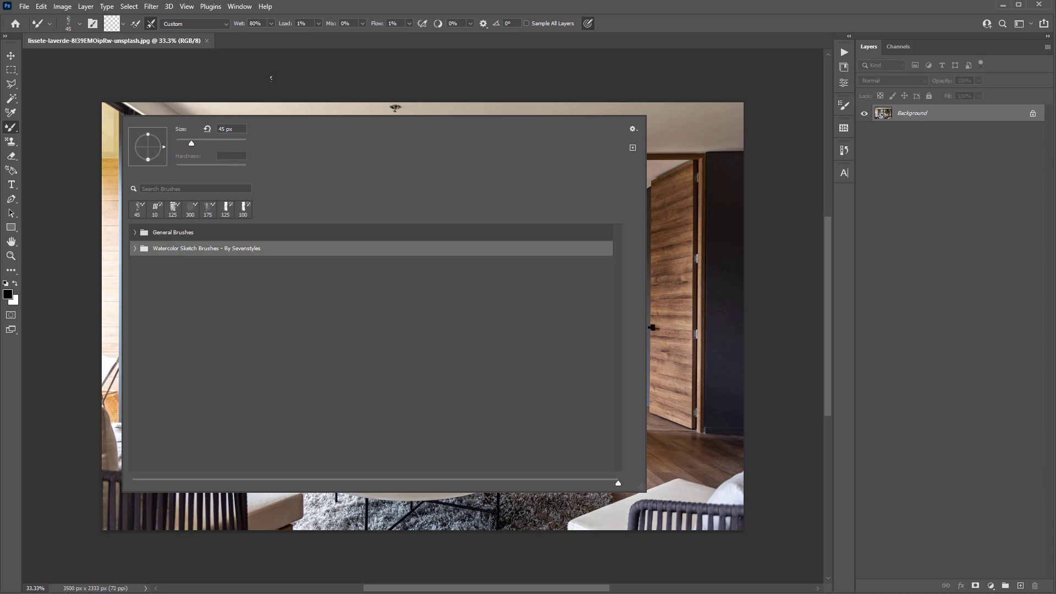
{"action": "left_click", "coordinate": [328, 67]}
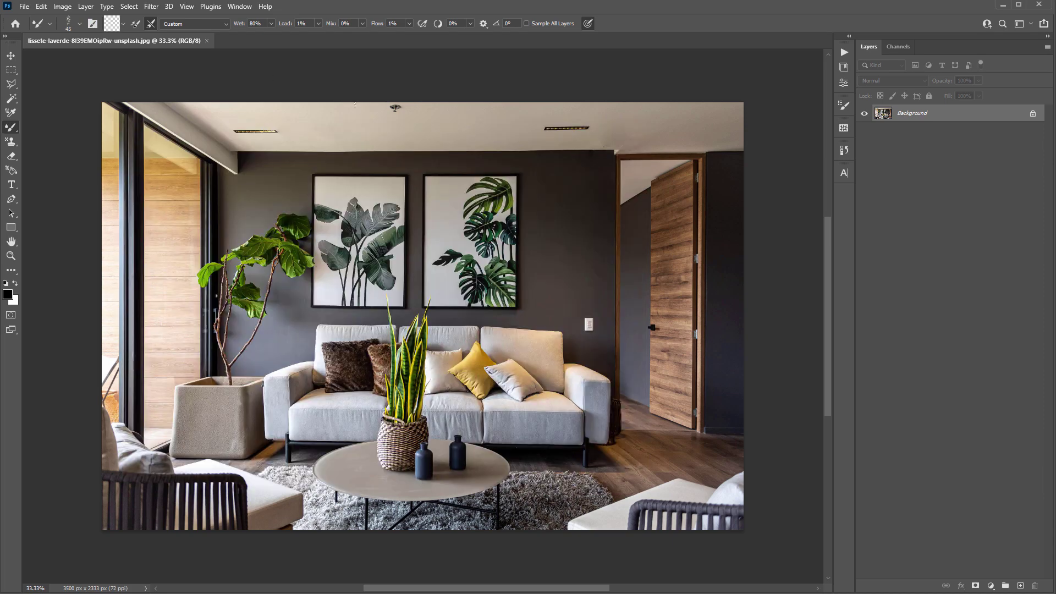
{"action": "key", "text": "v"}
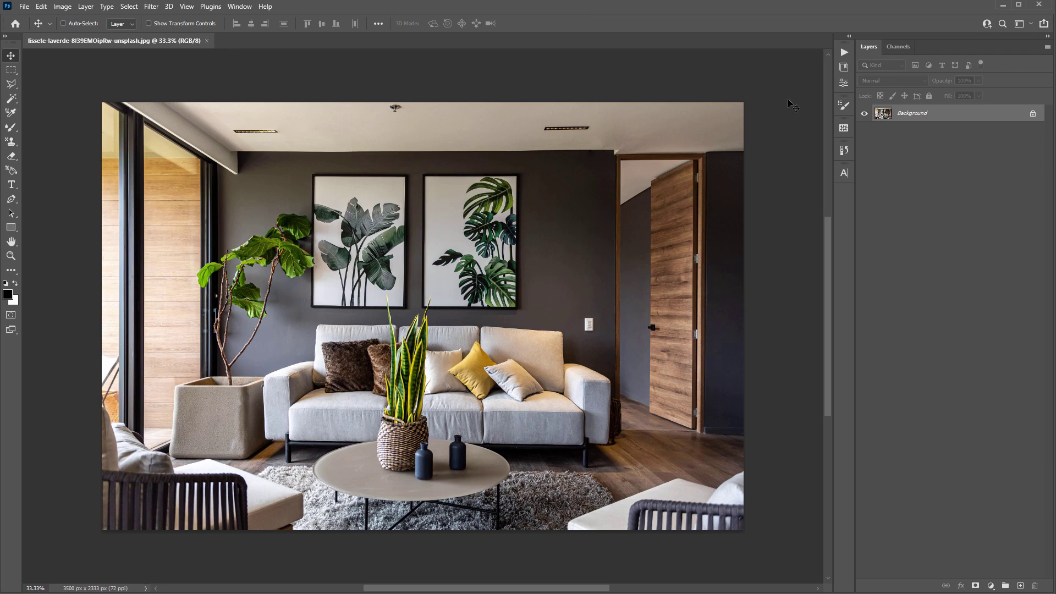
Step: Play the PLAY - Watercolor Sketch action, continuing past the message and accepting the 3500 px image size
{"action": "left_click", "coordinate": [845, 52]}
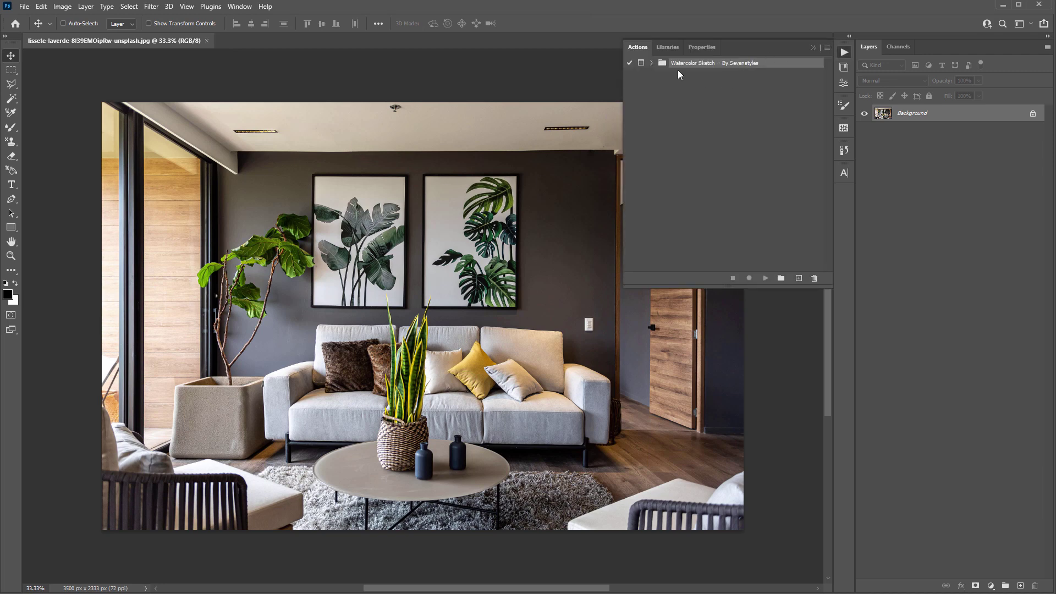
{"action": "left_click", "coordinate": [652, 63]}
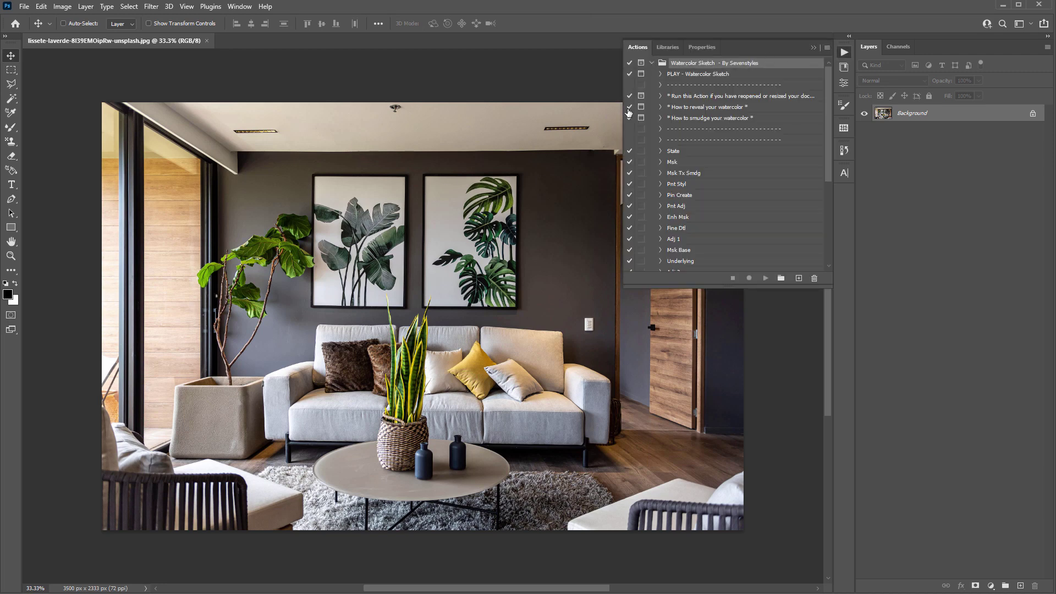
{"action": "left_click", "coordinate": [682, 76]}
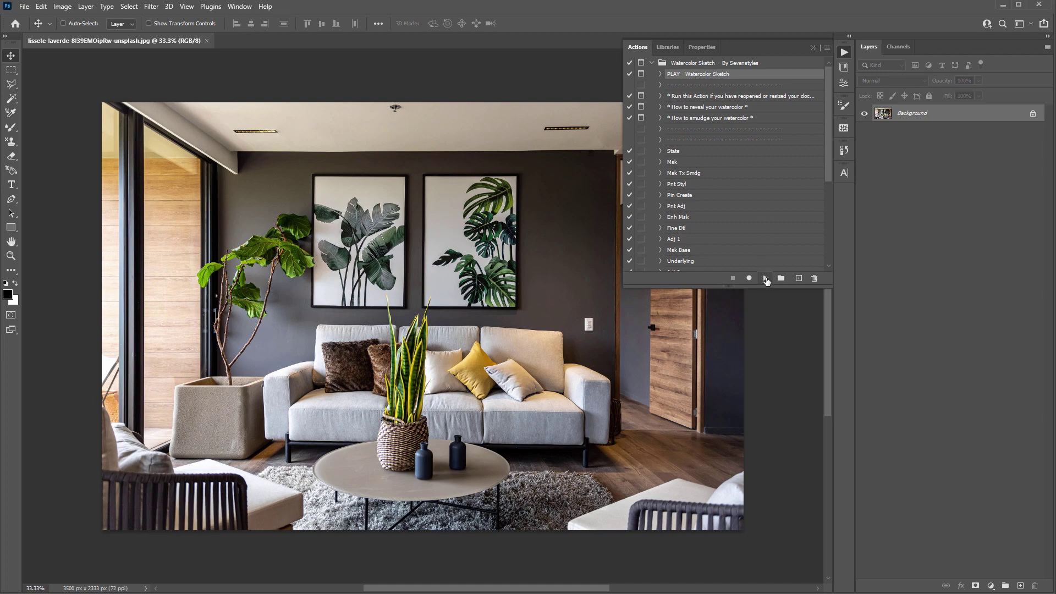
{"action": "left_click", "coordinate": [766, 279]}
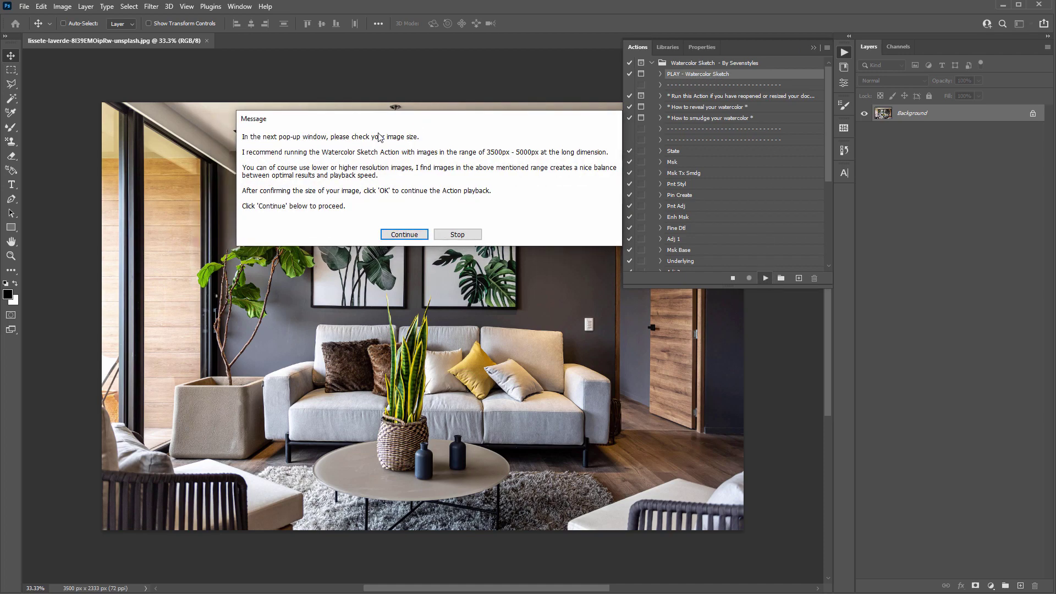
{"action": "left_click_drag", "start_coordinate": [402, 132], "coordinate": [367, 131]}
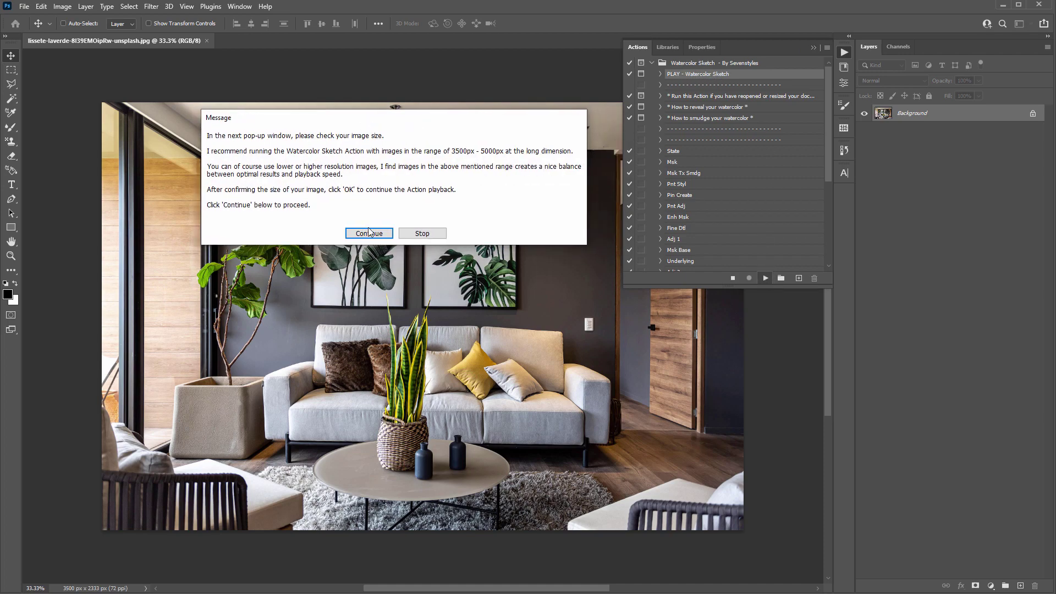
{"action": "left_click", "coordinate": [369, 234]}
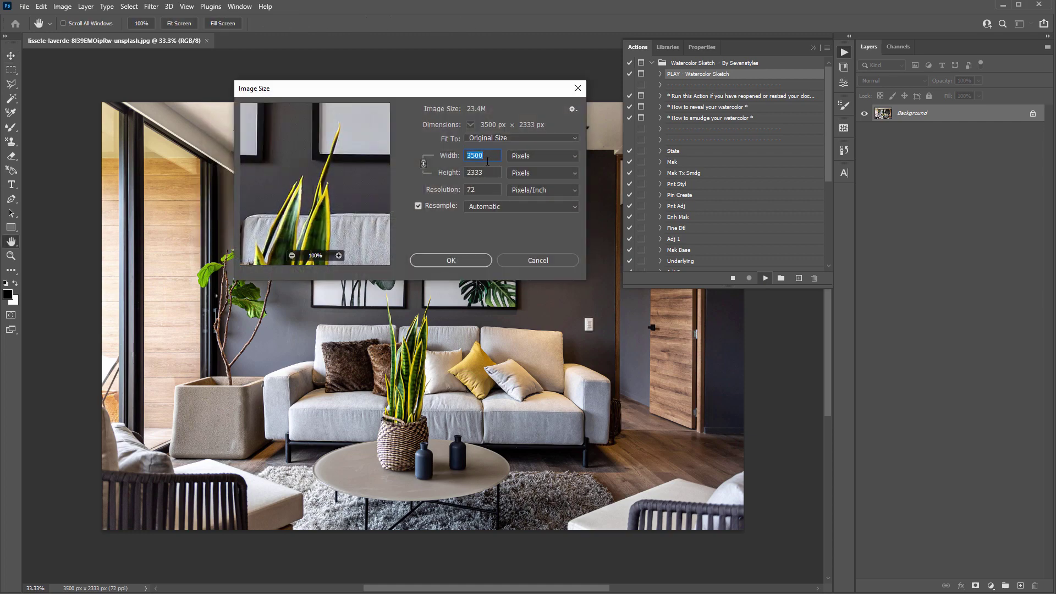
{"action": "left_click", "coordinate": [434, 259]}
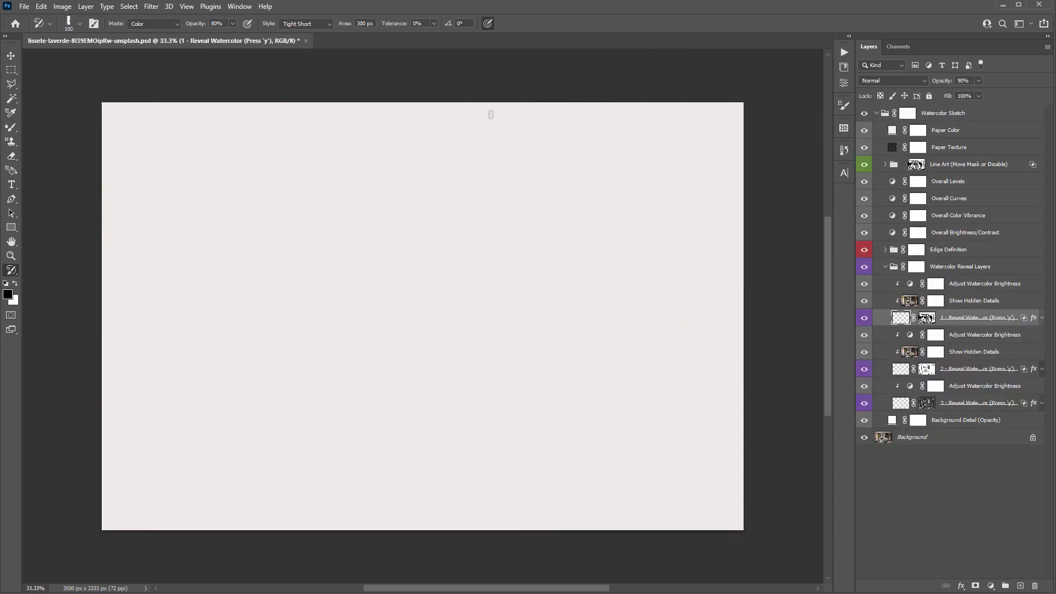
Step: Lower the Art History Brush area to 207 px and paint over the frames, sofa and yellow cushion
{"action": "mouse_move", "coordinate": [412, 273]}
{"action": "left_mouse_down"}
{"action": "mouse_move", "coordinate": [388, 259]}
{"action": "mouse_move", "coordinate": [475, 277]}
{"action": "mouse_move", "coordinate": [358, 341]}
{"action": "mouse_move", "coordinate": [442, 352]}
{"action": "mouse_move", "coordinate": [457, 390]}
{"action": "mouse_move", "coordinate": [385, 446]}
{"action": "mouse_move", "coordinate": [407, 468]}
{"action": "mouse_move", "coordinate": [385, 474]}
{"action": "mouse_move", "coordinate": [330, 456]}
{"action": "mouse_move", "coordinate": [407, 490]}
{"action": "mouse_move", "coordinate": [484, 468]}
{"action": "mouse_move", "coordinate": [566, 396]}
{"action": "mouse_move", "coordinate": [519, 286]}
{"action": "mouse_move", "coordinate": [363, 220]}
{"action": "mouse_move", "coordinate": [341, 242]}
{"action": "mouse_move", "coordinate": [277, 242]}
{"action": "mouse_move", "coordinate": [264, 275]}
{"action": "mouse_move", "coordinate": [242, 286]}
{"action": "mouse_move", "coordinate": [275, 341]}
{"action": "mouse_move", "coordinate": [227, 325]}
{"action": "mouse_move", "coordinate": [250, 220]}
{"action": "left_mouse_up"}
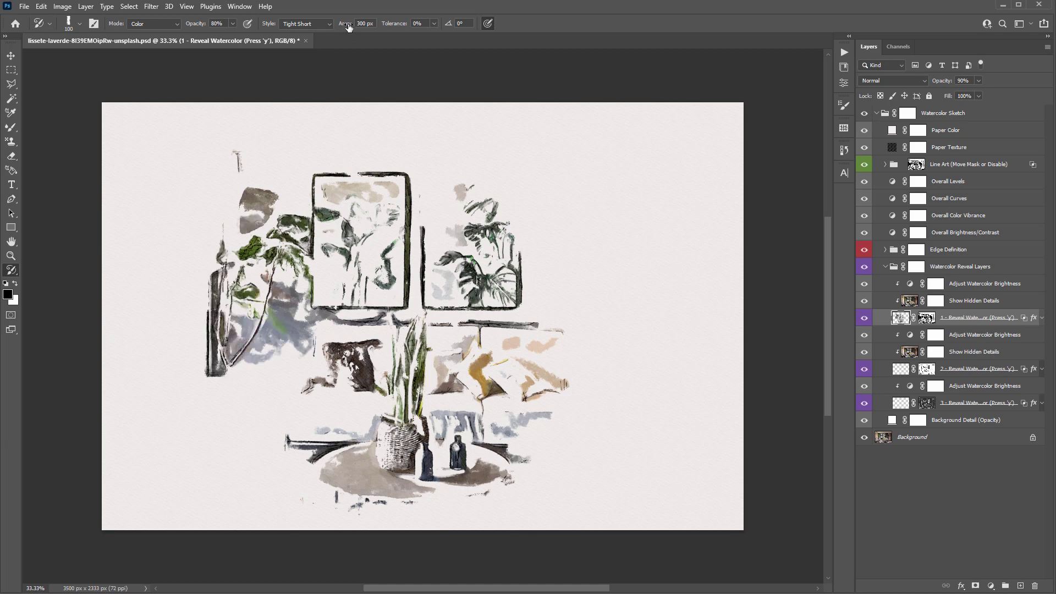
{"action": "mouse_move", "coordinate": [349, 26]}
{"action": "left_mouse_down"}
{"action": "mouse_move", "coordinate": [162, 32]}
{"action": "mouse_move", "coordinate": [276, 33]}
{"action": "mouse_move", "coordinate": [265, 34]}
{"action": "left_mouse_up"}
{"action": "mouse_move", "coordinate": [287, 181]}
{"action": "left_mouse_down"}
{"action": "mouse_move", "coordinate": [443, 204]}
{"action": "mouse_move", "coordinate": [451, 165]}
{"action": "mouse_move", "coordinate": [550, 198]}
{"action": "mouse_move", "coordinate": [429, 160]}
{"action": "mouse_move", "coordinate": [233, 230]}
{"action": "mouse_move", "coordinate": [242, 374]}
{"action": "mouse_move", "coordinate": [214, 429]}
{"action": "mouse_move", "coordinate": [308, 465]}
{"action": "mouse_move", "coordinate": [583, 407]}
{"action": "mouse_move", "coordinate": [299, 363]}
{"action": "mouse_move", "coordinate": [517, 374]}
{"action": "mouse_move", "coordinate": [568, 211]}
{"action": "mouse_move", "coordinate": [616, 176]}
{"action": "mouse_move", "coordinate": [649, 220]}
{"action": "mouse_move", "coordinate": [594, 423]}
{"action": "mouse_move", "coordinate": [611, 440]}
{"action": "left_mouse_up"}
{"action": "mouse_move", "coordinate": [390, 361]}
{"action": "left_mouse_down"}
{"action": "mouse_move", "coordinate": [548, 400]}
{"action": "mouse_move", "coordinate": [491, 398]}
{"action": "mouse_move", "coordinate": [512, 353]}
{"action": "mouse_move", "coordinate": [478, 364]}
{"action": "mouse_move", "coordinate": [440, 342]}
{"action": "mouse_move", "coordinate": [384, 359]}
{"action": "mouse_move", "coordinate": [358, 394]}
{"action": "mouse_move", "coordinate": [562, 412]}
{"action": "mouse_move", "coordinate": [550, 478]}
{"action": "mouse_move", "coordinate": [477, 500]}
{"action": "mouse_move", "coordinate": [509, 443]}
{"action": "mouse_move", "coordinate": [512, 381]}
{"action": "mouse_move", "coordinate": [564, 291]}
{"action": "mouse_move", "coordinate": [568, 220]}
{"action": "mouse_move", "coordinate": [603, 199]}
{"action": "mouse_move", "coordinate": [614, 172]}
{"action": "left_mouse_up"}
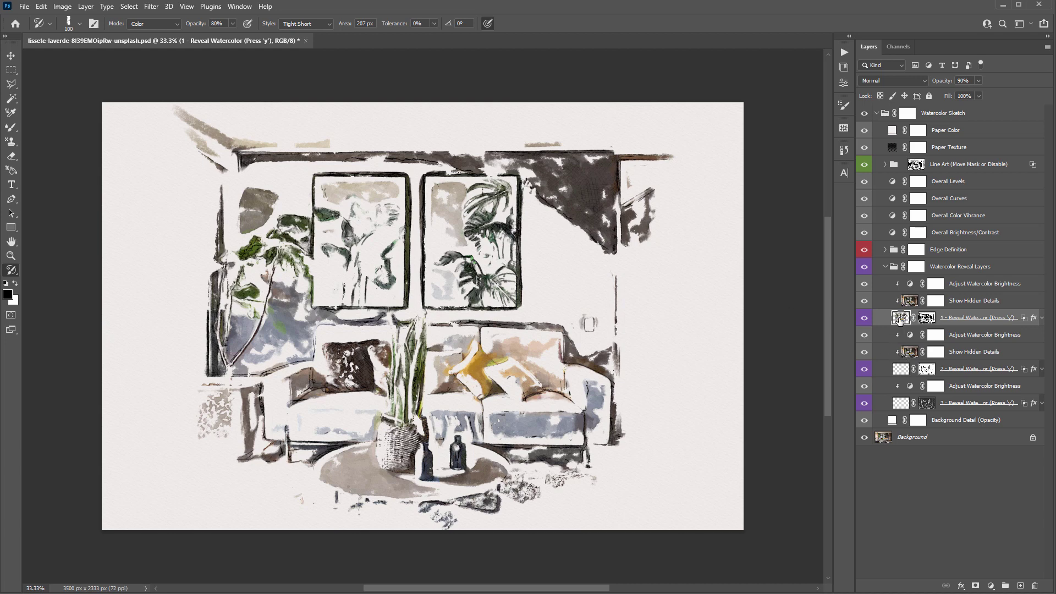
Step: On 2 - Reveal Watercolor, paint denser strokes over the top-left plant area
{"action": "left_click", "coordinate": [961, 368], "text": "ctrl"}
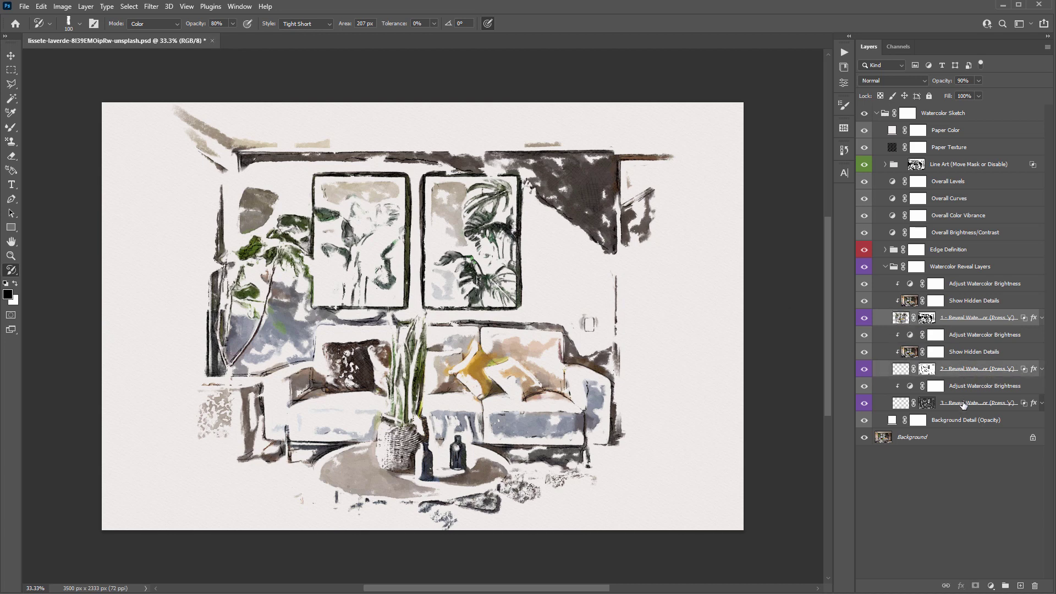
{"action": "left_click", "coordinate": [962, 407], "text": "ctrl"}
{"action": "left_click", "coordinate": [959, 322]}
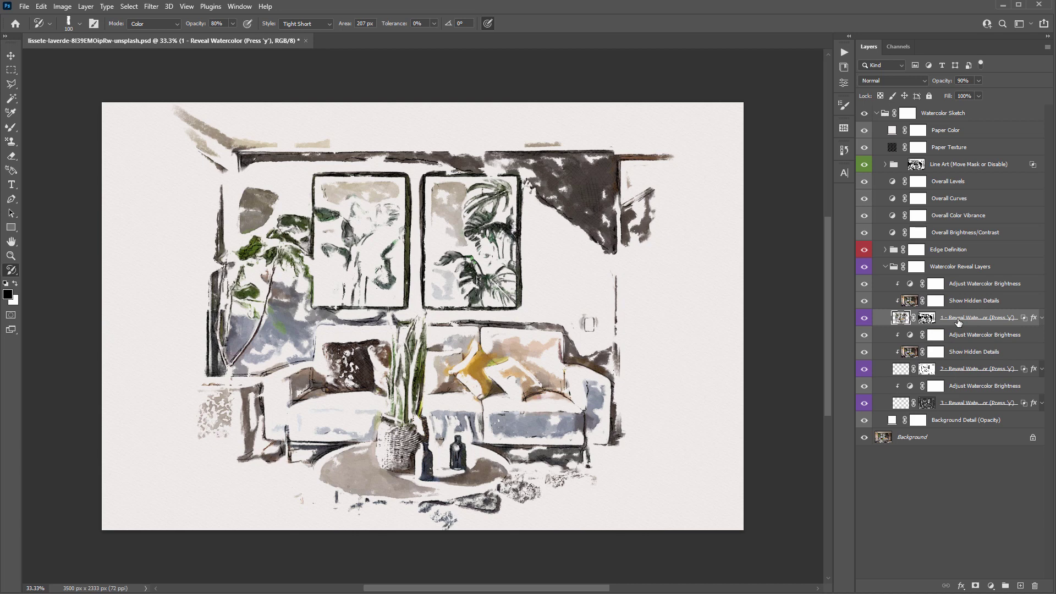
{"action": "left_click", "coordinate": [897, 372]}
{"action": "mouse_move", "coordinate": [308, 195]}
{"action": "left_mouse_down"}
{"action": "mouse_move", "coordinate": [285, 202]}
{"action": "mouse_move", "coordinate": [345, 201]}
{"action": "mouse_move", "coordinate": [333, 186]}
{"action": "mouse_move", "coordinate": [315, 224]}
{"action": "mouse_move", "coordinate": [388, 233]}
{"action": "mouse_move", "coordinate": [365, 257]}
{"action": "mouse_move", "coordinate": [373, 227]}
{"action": "mouse_move", "coordinate": [367, 303]}
{"action": "mouse_move", "coordinate": [433, 334]}
{"action": "left_mouse_up"}
Step: Enlarge the brush to 100, darken the central plant, then the frame and left plant on layer 3
{"action": "key", "text": "bracketright"}
{"action": "left_click", "coordinate": [899, 324]}
{"action": "left_click", "coordinate": [899, 372]}
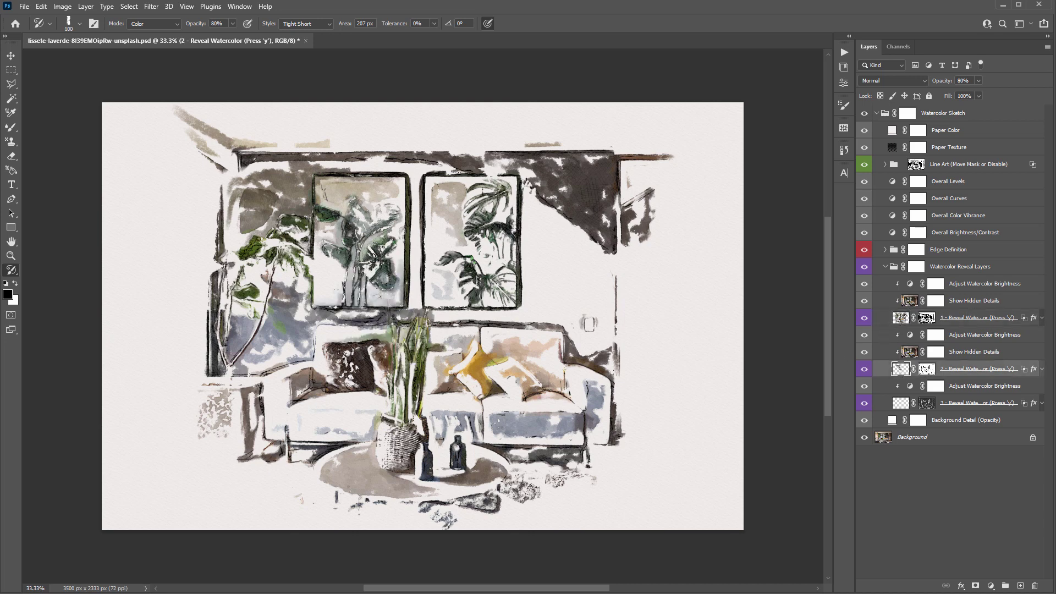
{"action": "mouse_move", "coordinate": [330, 258]}
{"action": "left_mouse_down"}
{"action": "mouse_move", "coordinate": [363, 220]}
{"action": "mouse_move", "coordinate": [443, 358]}
{"action": "mouse_move", "coordinate": [457, 335]}
{"action": "mouse_move", "coordinate": [423, 404]}
{"action": "mouse_move", "coordinate": [484, 451]}
{"action": "mouse_move", "coordinate": [424, 484]}
{"action": "mouse_move", "coordinate": [462, 418]}
{"action": "mouse_move", "coordinate": [460, 484]}
{"action": "mouse_move", "coordinate": [517, 434]}
{"action": "mouse_move", "coordinate": [465, 388]}
{"action": "mouse_move", "coordinate": [487, 341]}
{"action": "mouse_move", "coordinate": [495, 363]}
{"action": "mouse_move", "coordinate": [531, 358]}
{"action": "mouse_move", "coordinate": [545, 399]}
{"action": "mouse_move", "coordinate": [528, 339]}
{"action": "mouse_move", "coordinate": [464, 405]}
{"action": "left_mouse_up"}
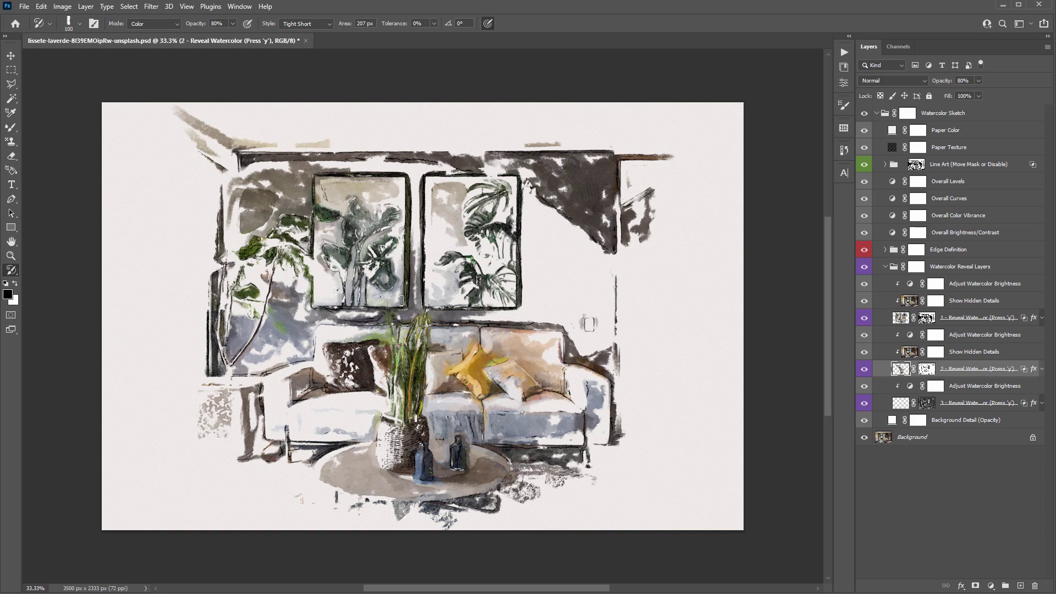
{"action": "left_click", "coordinate": [874, 403]}
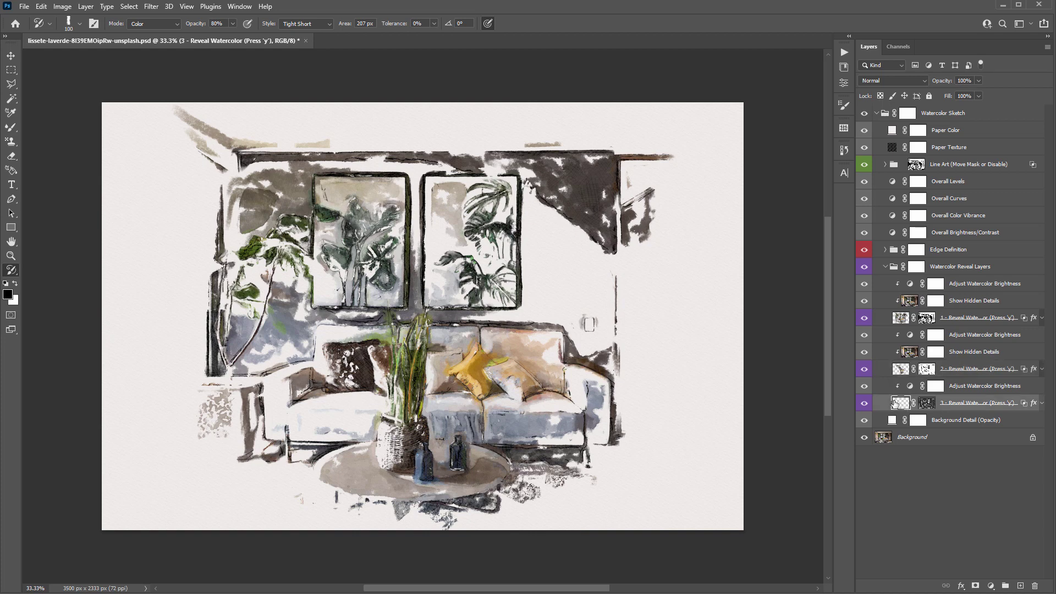
{"action": "mouse_move", "coordinate": [396, 220]}
{"action": "left_mouse_down"}
{"action": "mouse_move", "coordinate": [416, 225]}
{"action": "mouse_move", "coordinate": [418, 202]}
{"action": "mouse_move", "coordinate": [266, 175]}
{"action": "mouse_move", "coordinate": [300, 268]}
{"action": "mouse_move", "coordinate": [267, 344]}
{"action": "mouse_move", "coordinate": [299, 346]}
{"action": "mouse_move", "coordinate": [374, 320]}
{"action": "mouse_move", "coordinate": [451, 367]}
{"action": "mouse_move", "coordinate": [461, 402]}
{"action": "mouse_move", "coordinate": [454, 437]}
{"action": "mouse_move", "coordinate": [487, 459]}
{"action": "mouse_move", "coordinate": [446, 484]}
{"action": "mouse_move", "coordinate": [483, 266]}
{"action": "mouse_move", "coordinate": [477, 212]}
{"action": "mouse_move", "coordinate": [445, 221]}
{"action": "mouse_move", "coordinate": [409, 210]}
{"action": "mouse_move", "coordinate": [457, 210]}
{"action": "mouse_move", "coordinate": [486, 183]}
{"action": "mouse_move", "coordinate": [398, 161]}
{"action": "mouse_move", "coordinate": [503, 228]}
{"action": "left_mouse_up"}
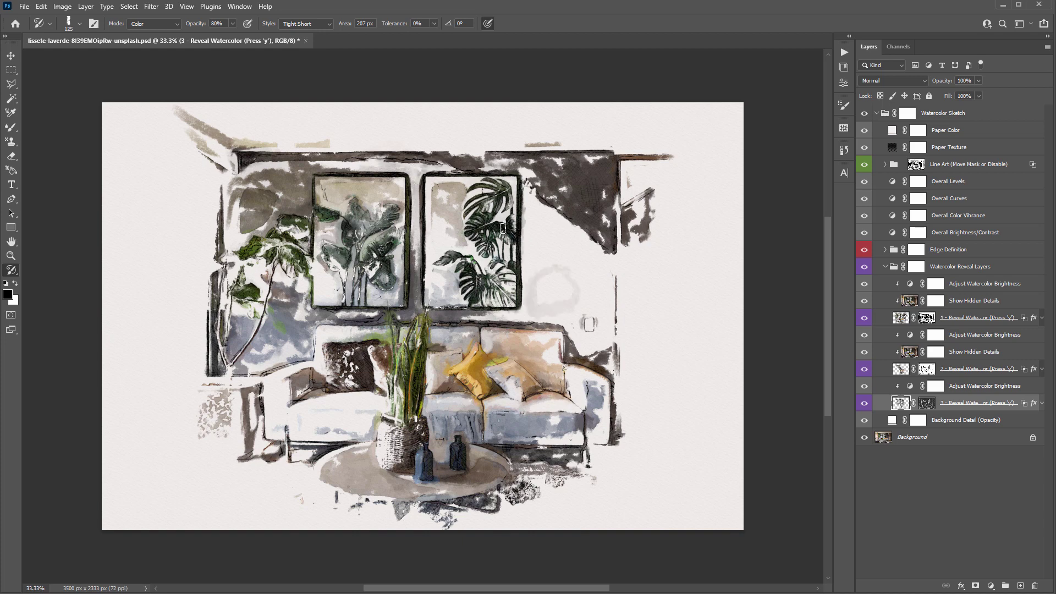
Step: Hide the Line Art layer and select the three Adjust Watercolor Brightness layers
{"action": "left_click", "coordinate": [943, 164]}
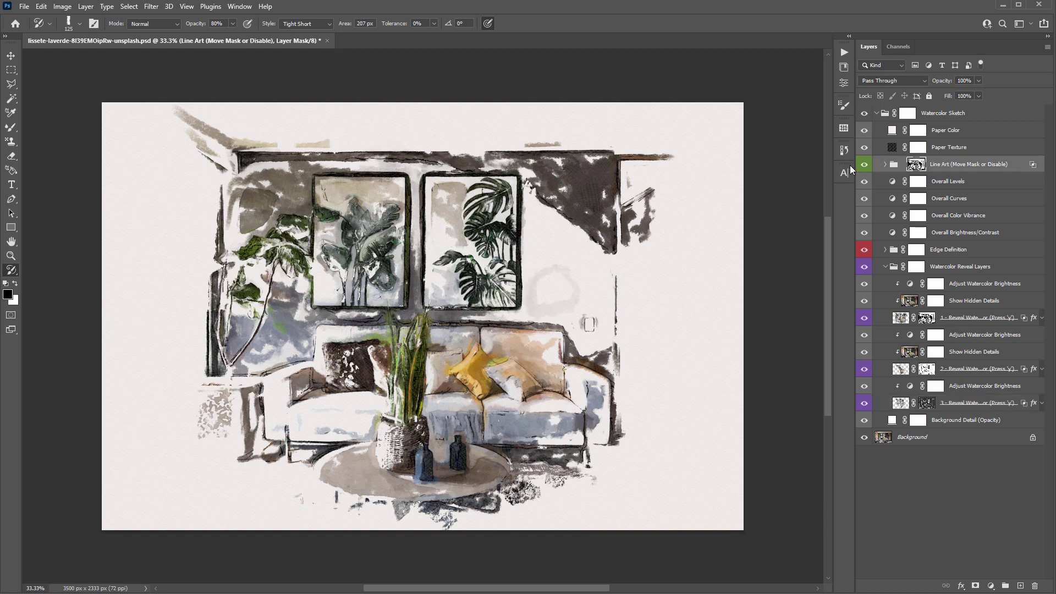
{"action": "left_click", "coordinate": [863, 165]}
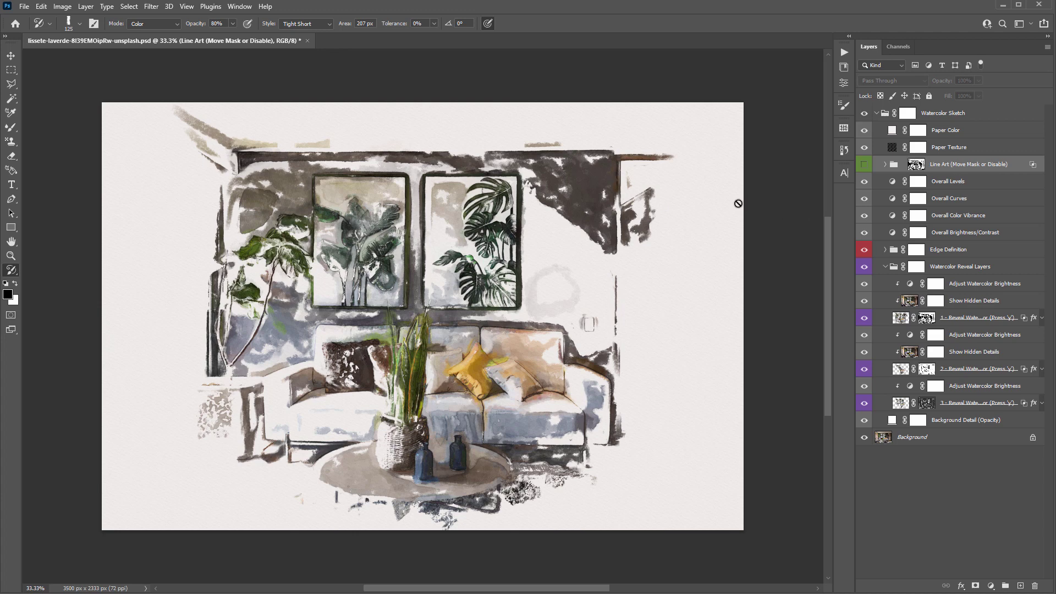
{"action": "left_click", "coordinate": [913, 283]}
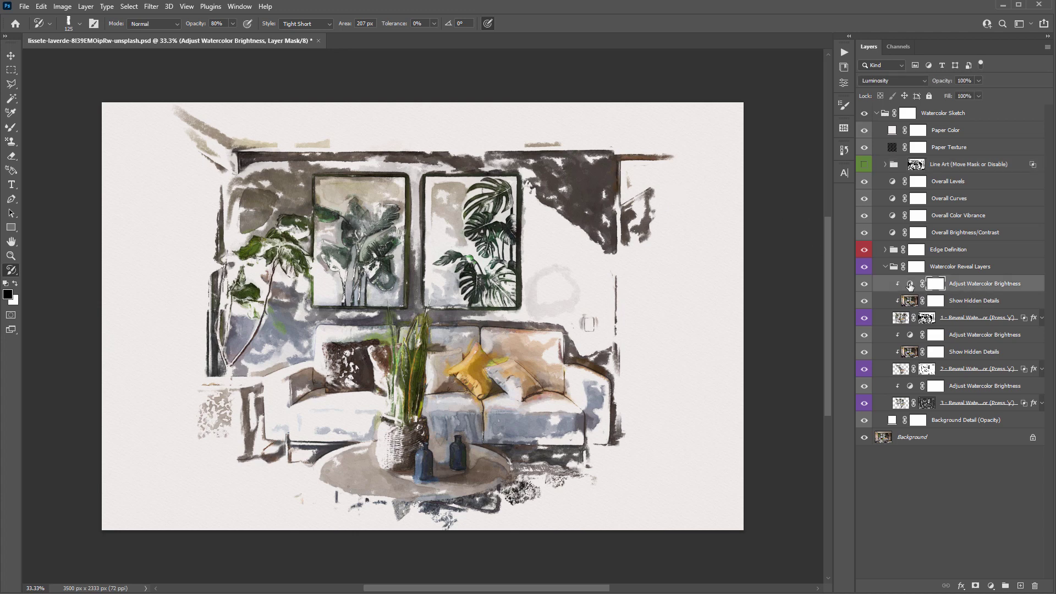
{"action": "left_click", "coordinate": [911, 285]}
{"action": "left_click", "coordinate": [967, 335], "text": "ctrl"}
{"action": "left_click", "coordinate": [981, 387], "text": "ctrl"}
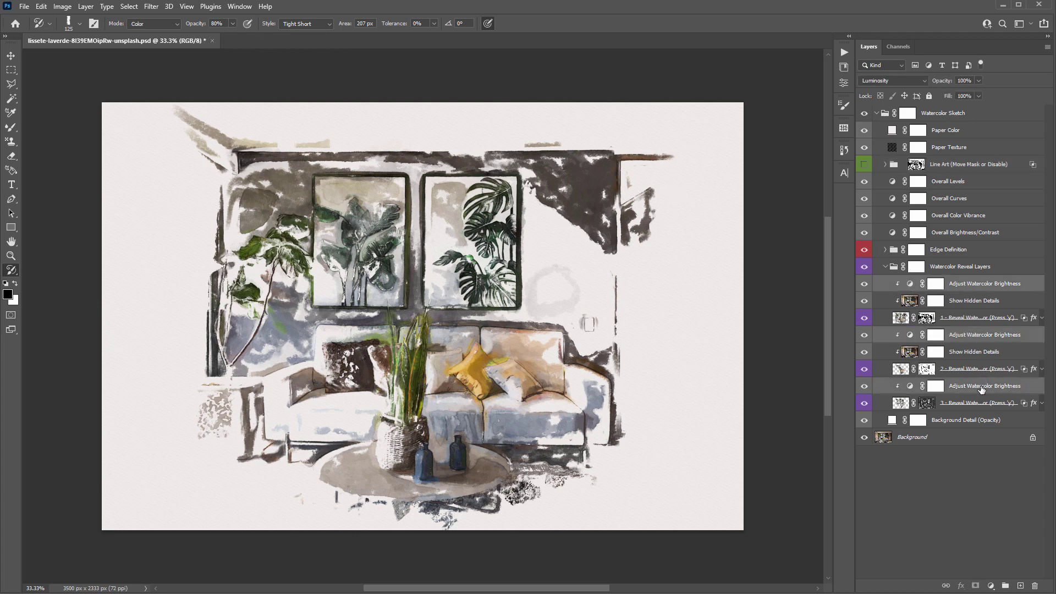
Step: Raise the Levels output black on the top two brightness adjustments to lighten the watercolour
{"action": "double_click", "coordinate": [910, 284]}
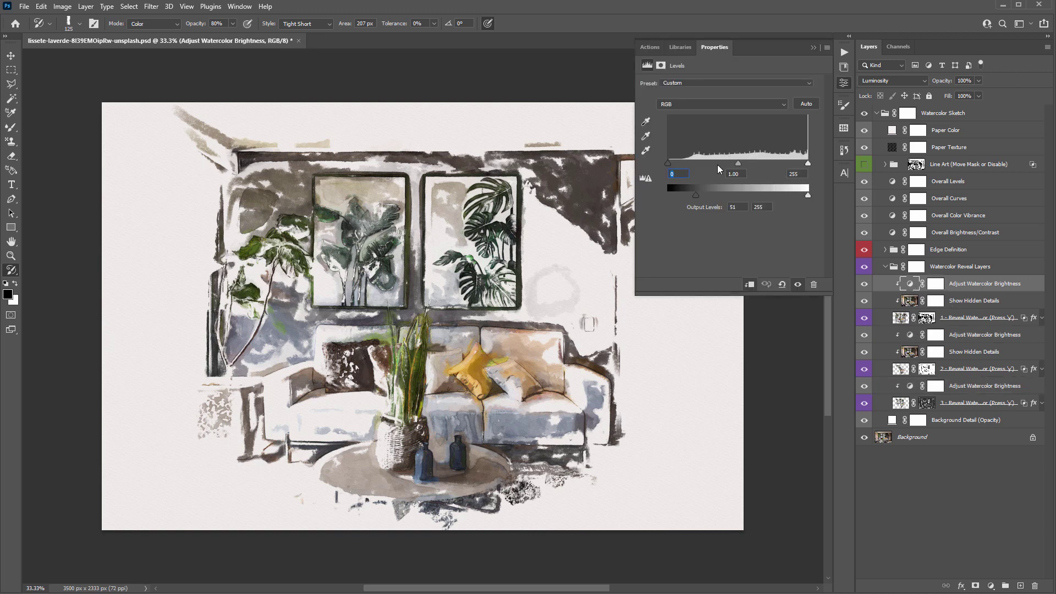
{"action": "mouse_move", "coordinate": [724, 202]}
{"action": "left_mouse_down"}
{"action": "mouse_move", "coordinate": [670, 197]}
{"action": "mouse_move", "coordinate": [725, 205]}
{"action": "left_mouse_up"}
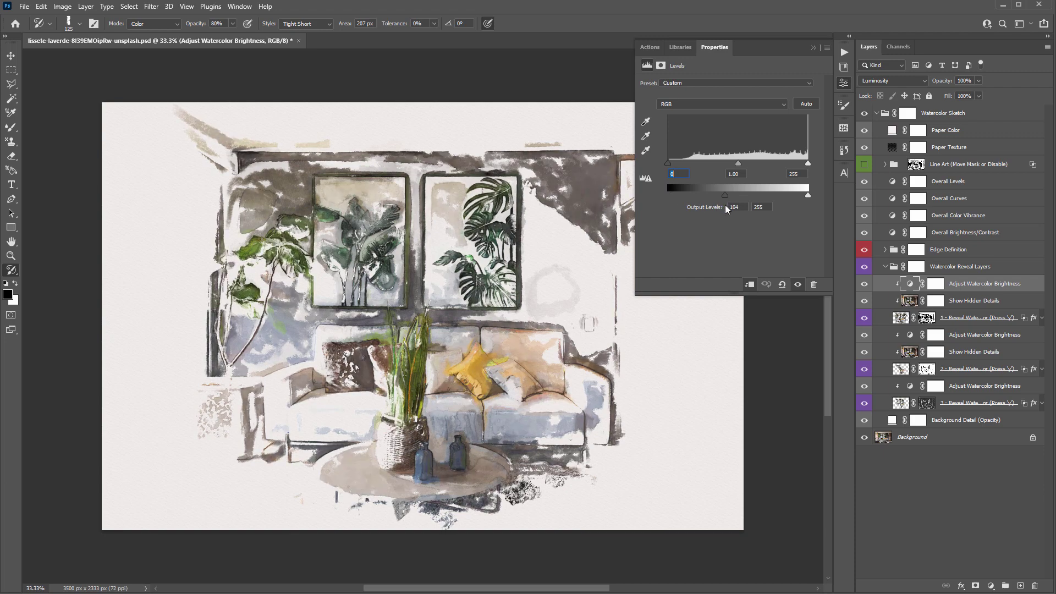
{"action": "left_click", "coordinate": [811, 48]}
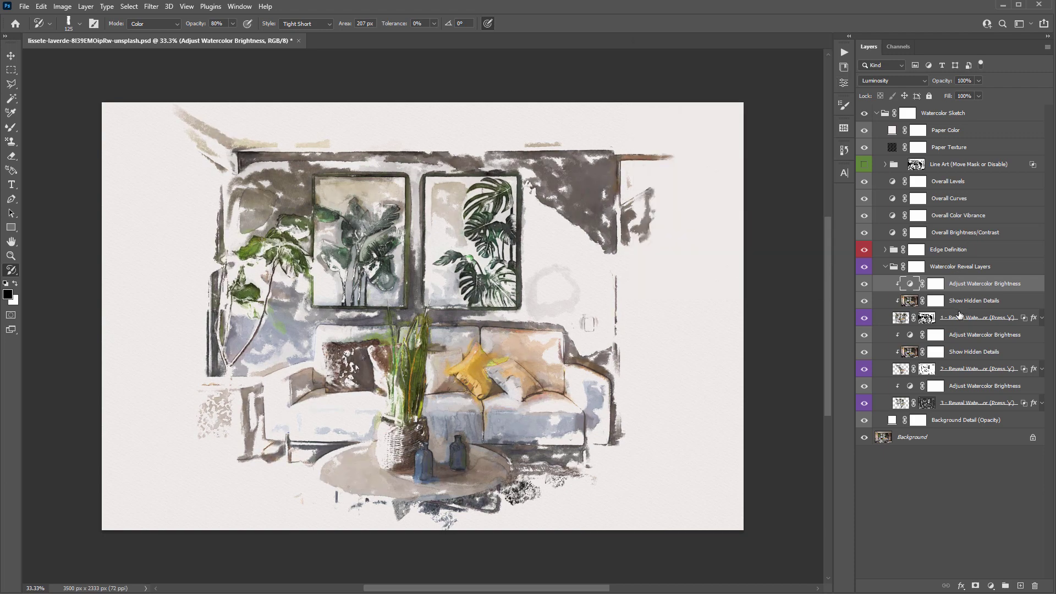
{"action": "left_click", "coordinate": [960, 318]}
{"action": "left_click", "coordinate": [962, 373]}
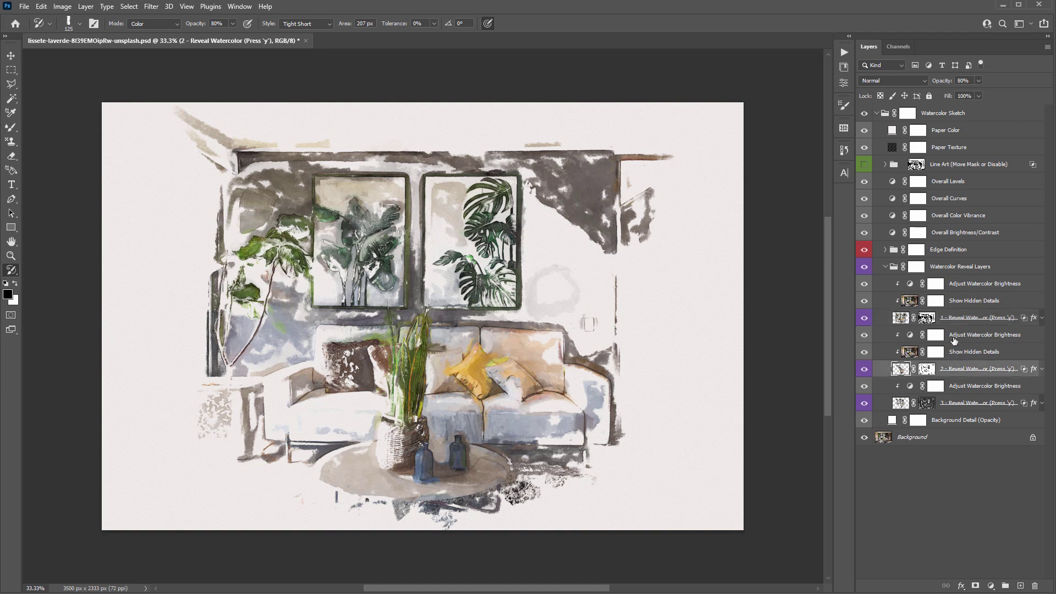
{"action": "left_click", "coordinate": [946, 336]}
{"action": "double_click", "coordinate": [910, 335]}
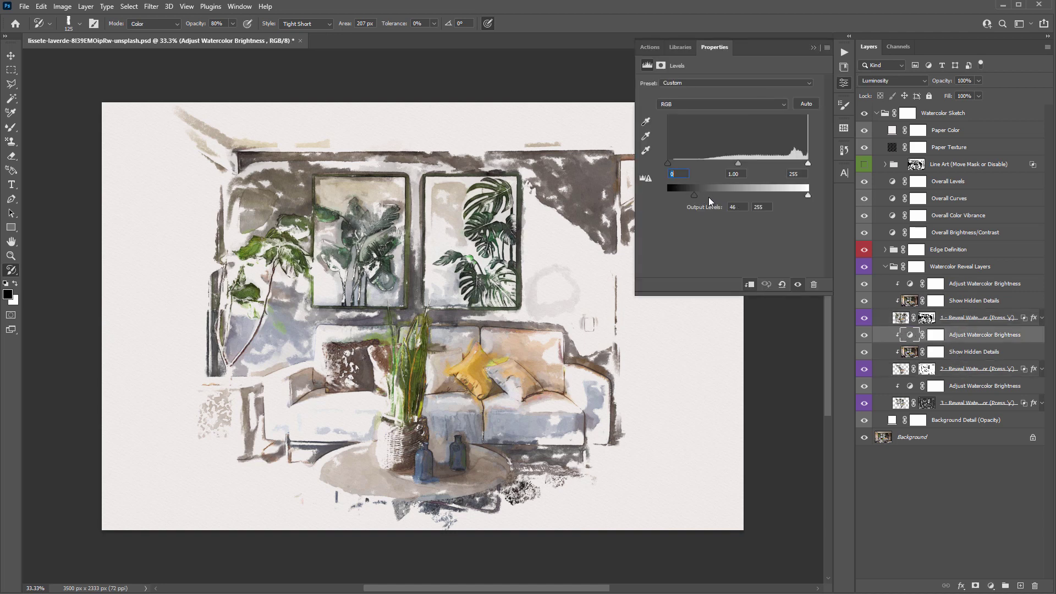
{"action": "left_click_drag", "start_coordinate": [711, 198], "coordinate": [688, 197]}
{"action": "left_click", "coordinate": [812, 49]}
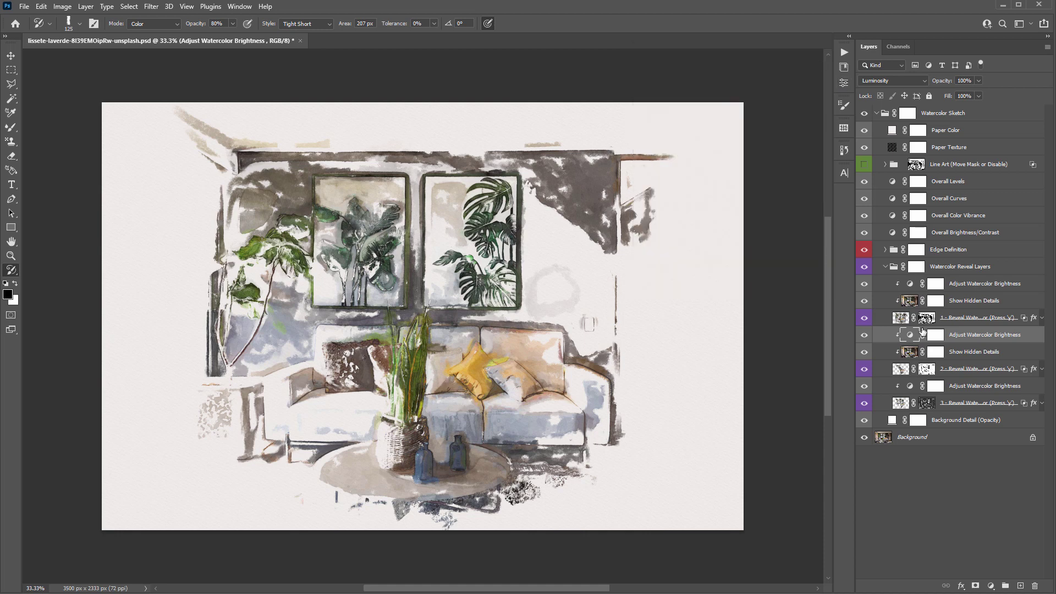
Step: Set the bottom brightness adjustment's Levels output black to 0
{"action": "left_click", "coordinate": [961, 385]}
{"action": "left_click", "coordinate": [844, 82]}
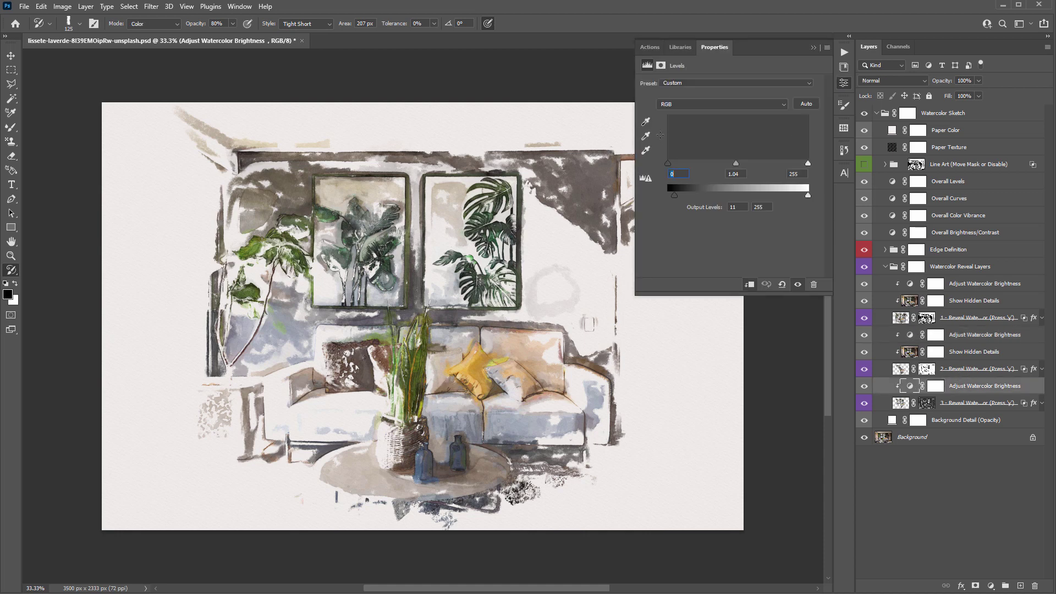
{"action": "left_click_drag", "start_coordinate": [675, 194], "coordinate": [644, 196]}
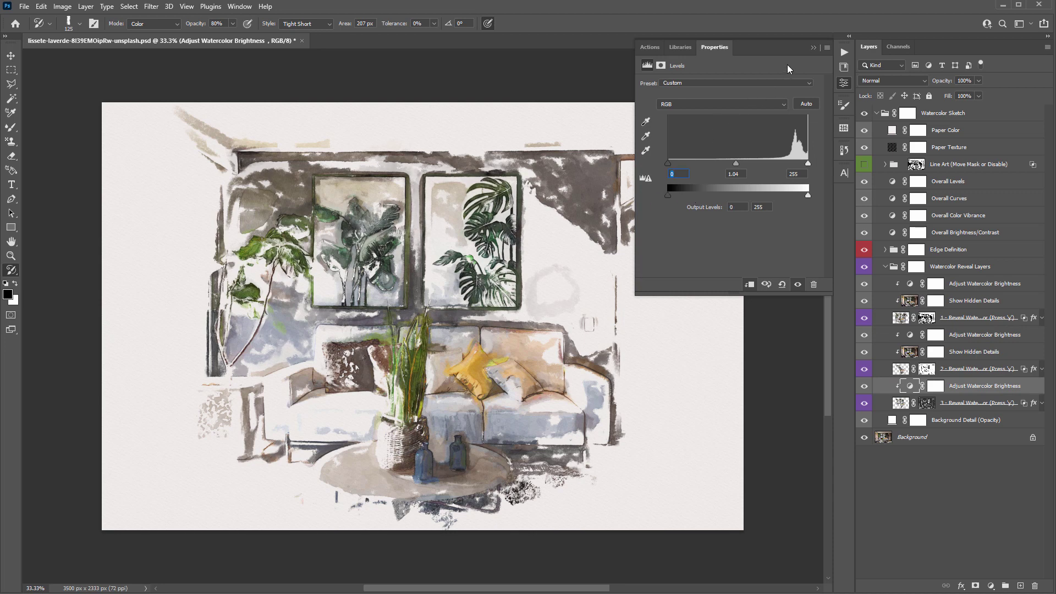
{"action": "left_click", "coordinate": [813, 46]}
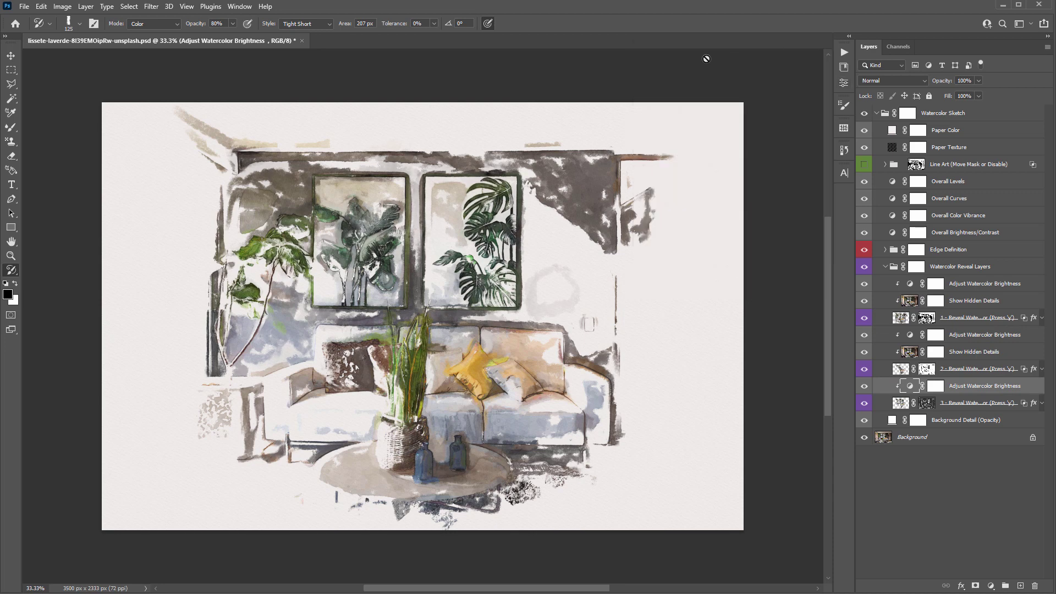
Step: Expand the Edge Definition group to show its edge and reveal layers
{"action": "left_click", "coordinate": [917, 251]}
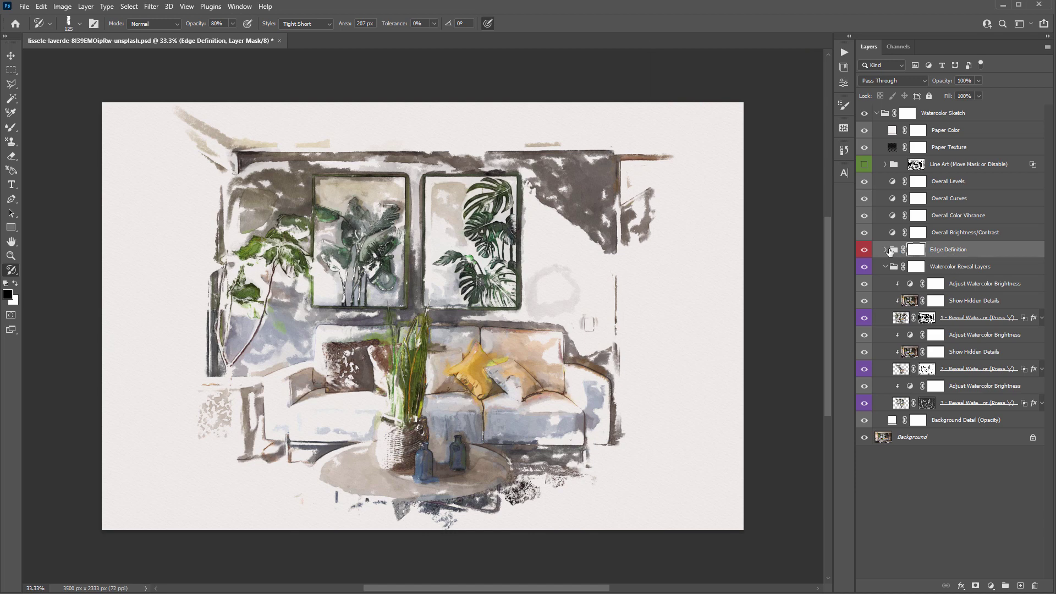
{"action": "left_click", "coordinate": [883, 251]}
{"action": "key", "text": "shift+alt+c"}
{"action": "left_click", "coordinate": [960, 317]}
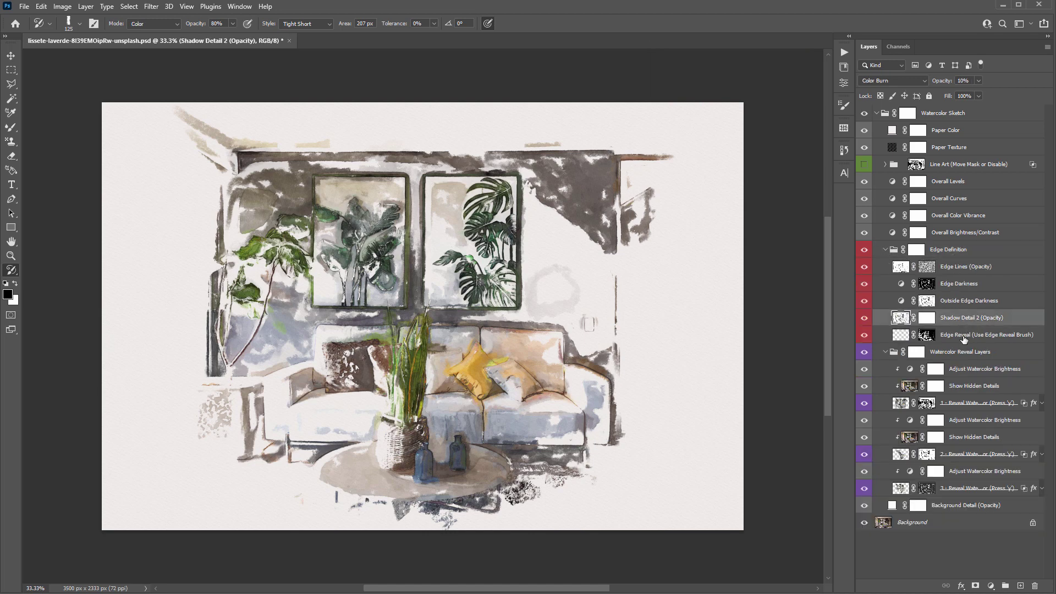
Step: On the Edge Reveal layer, choose the 10 px Reveal mixer brush
{"action": "left_click", "coordinate": [970, 333]}
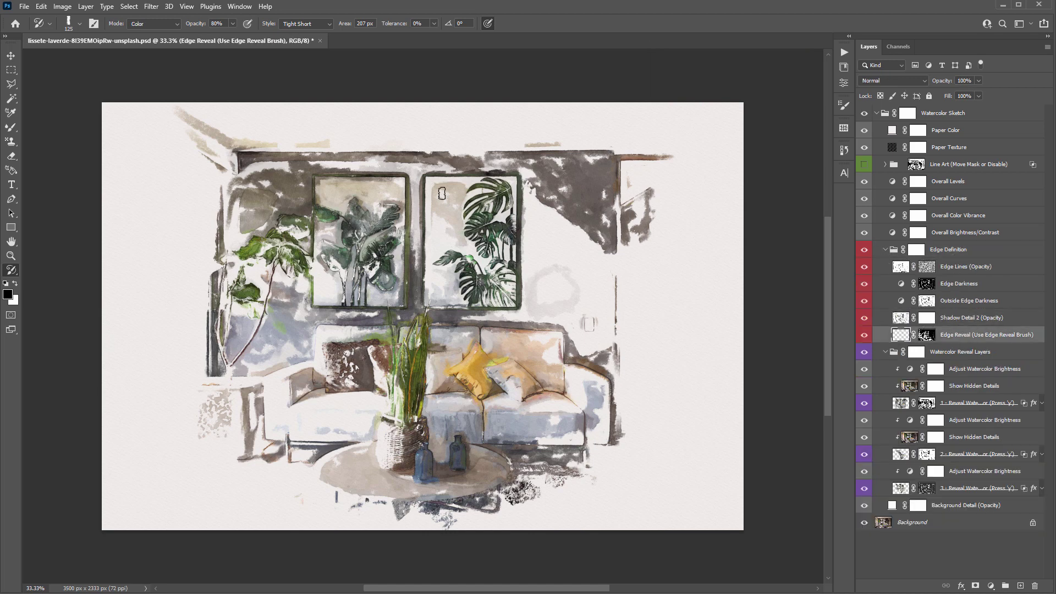
{"action": "key", "text": "b"}
{"action": "right_click", "coordinate": [217, 139]}
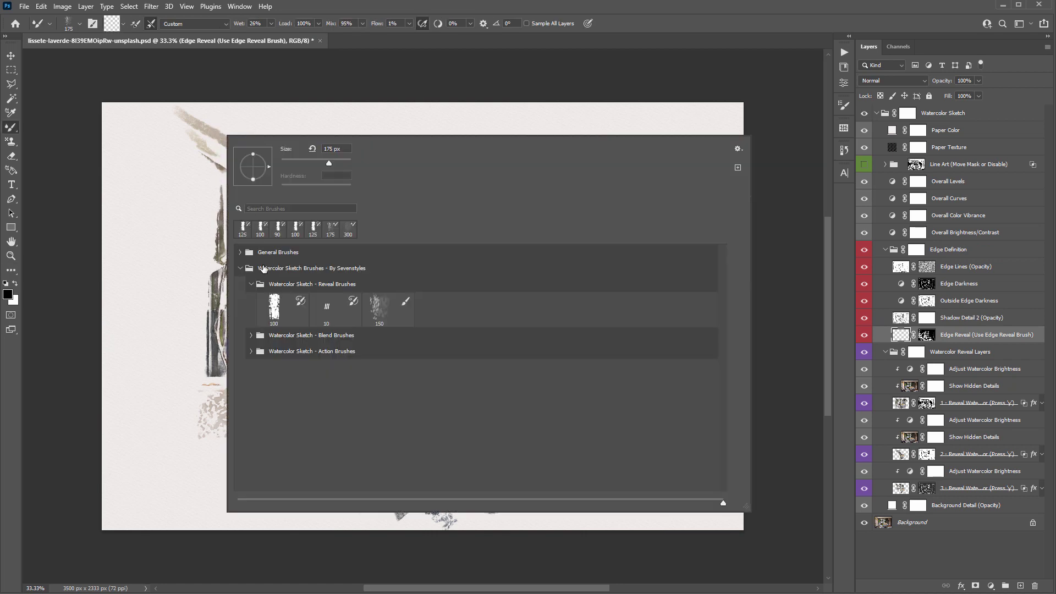
{"action": "left_click", "coordinate": [301, 284]}
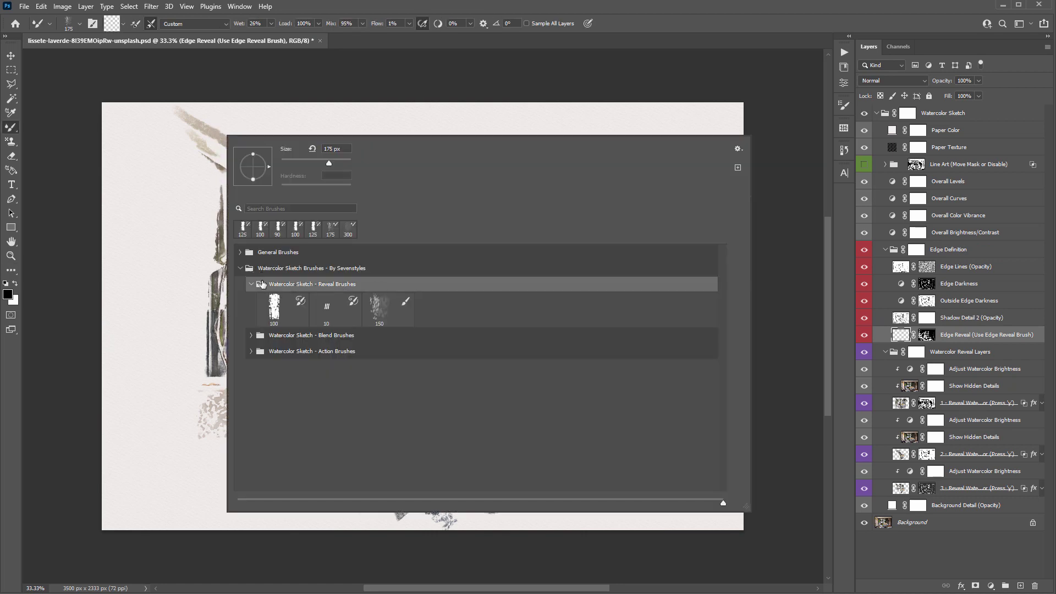
{"action": "left_click", "coordinate": [340, 315]}
{"action": "left_click", "coordinate": [392, 105]}
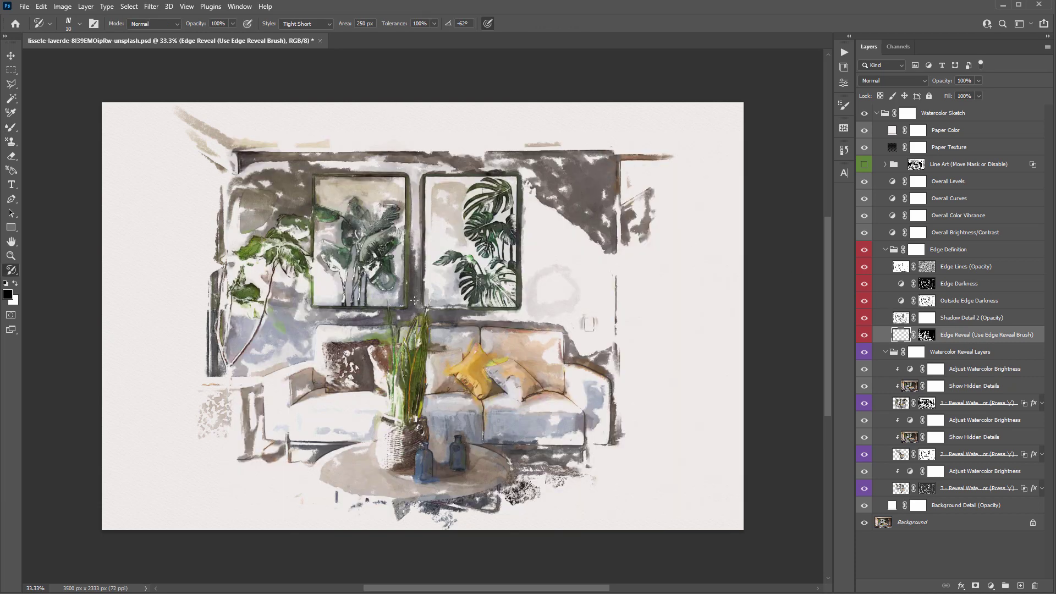
Step: Paint edge detail on the plants, framed leaves, yellow pillow, sofa arm and below the table
{"action": "mouse_move", "coordinate": [414, 316]}
{"action": "left_mouse_down"}
{"action": "mouse_move", "coordinate": [424, 429]}
{"action": "mouse_move", "coordinate": [442, 447]}
{"action": "left_mouse_up"}
{"action": "left_click_drag", "start_coordinate": [474, 371], "coordinate": [544, 385]}
{"action": "mouse_move", "coordinate": [355, 271]}
{"action": "left_mouse_down"}
{"action": "mouse_move", "coordinate": [385, 237]}
{"action": "mouse_move", "coordinate": [357, 347]}
{"action": "mouse_move", "coordinate": [395, 263]}
{"action": "left_mouse_up"}
{"action": "mouse_move", "coordinate": [473, 286]}
{"action": "left_mouse_down"}
{"action": "mouse_move", "coordinate": [487, 264]}
{"action": "mouse_move", "coordinate": [484, 181]}
{"action": "left_mouse_up"}
{"action": "mouse_move", "coordinate": [258, 265]}
{"action": "left_mouse_down"}
{"action": "mouse_move", "coordinate": [286, 231]}
{"action": "mouse_move", "coordinate": [312, 266]}
{"action": "left_mouse_up"}
{"action": "mouse_move", "coordinate": [506, 458]}
{"action": "left_mouse_down"}
{"action": "mouse_move", "coordinate": [512, 491]}
{"action": "mouse_move", "coordinate": [446, 512]}
{"action": "left_mouse_up"}
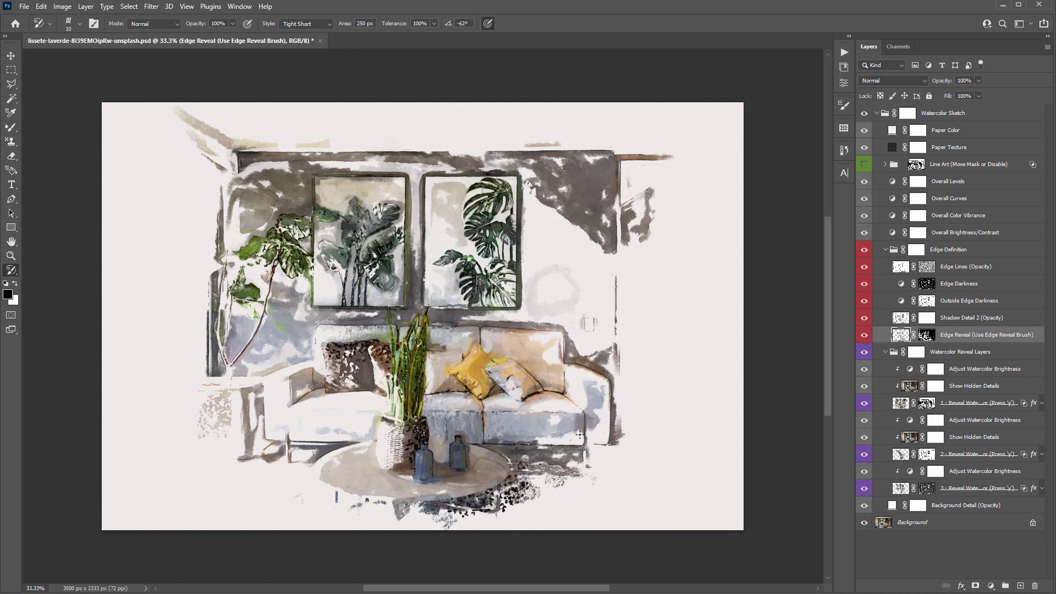
{"action": "left_click_drag", "start_coordinate": [579, 435], "coordinate": [572, 380]}
{"action": "left_click_drag", "start_coordinate": [500, 254], "coordinate": [498, 285]}
Step: Select 1 - Reveal Watercolor, hide layers 2 and 3, and load the 125 px Blend brush
{"action": "left_click", "coordinate": [901, 407]}
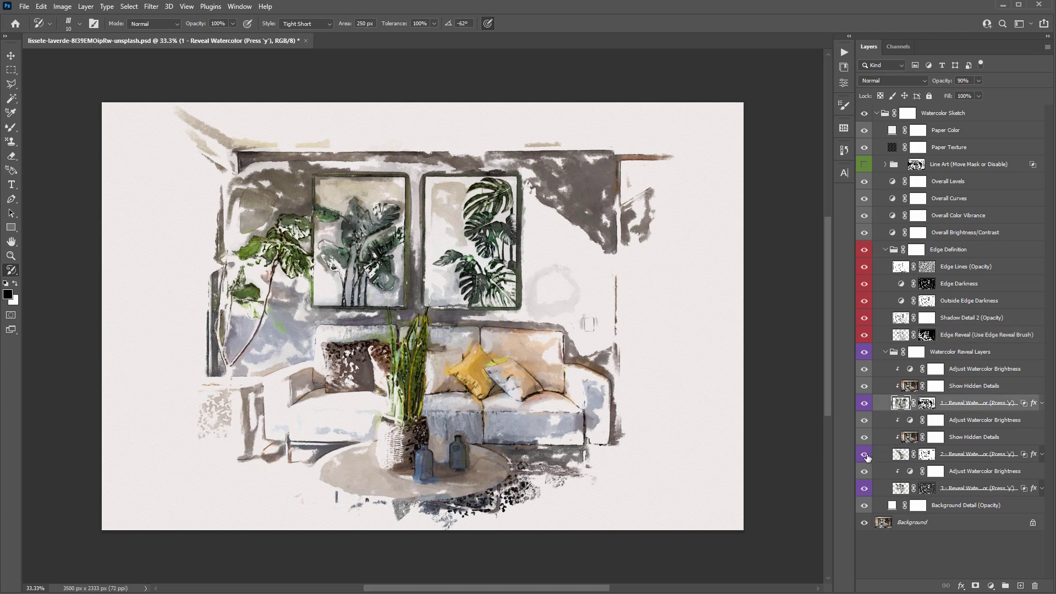
{"action": "left_click", "coordinate": [864, 455]}
{"action": "left_click", "coordinate": [865, 488]}
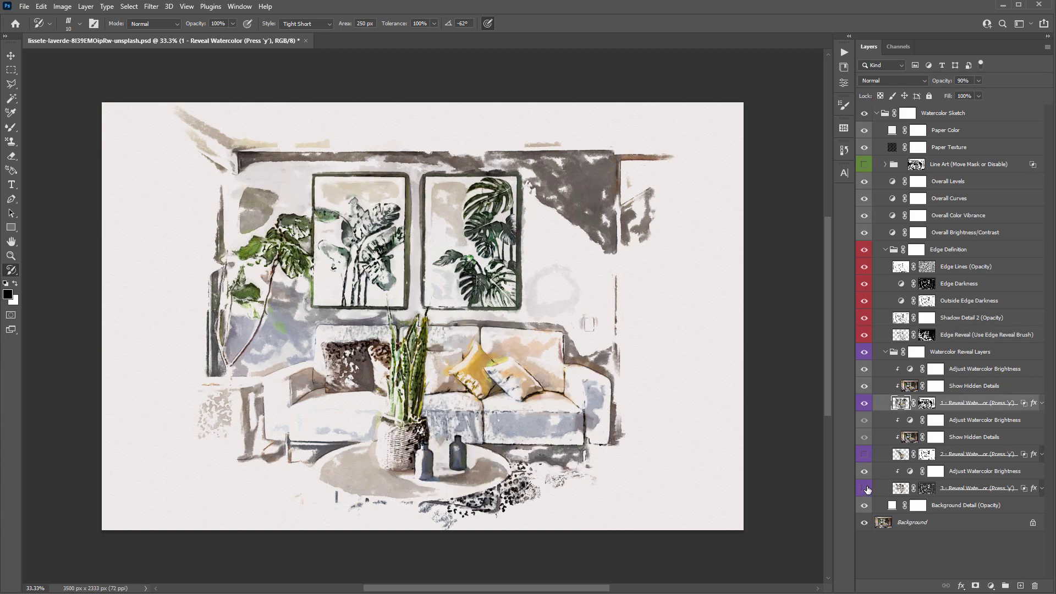
{"action": "key", "text": "b"}
{"action": "right_click", "coordinate": [257, 157]}
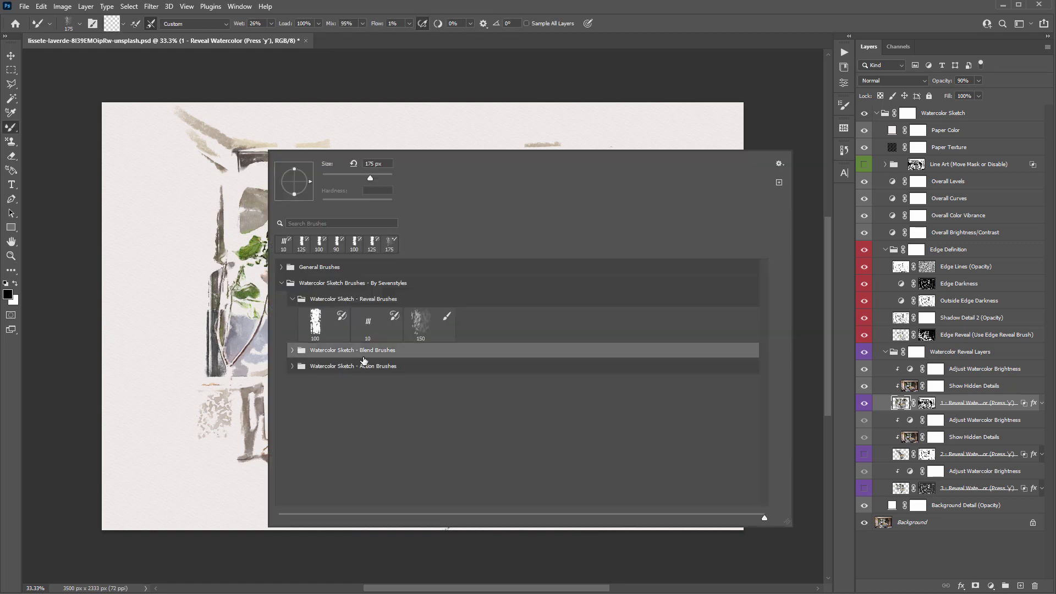
{"action": "left_click", "coordinate": [292, 349]}
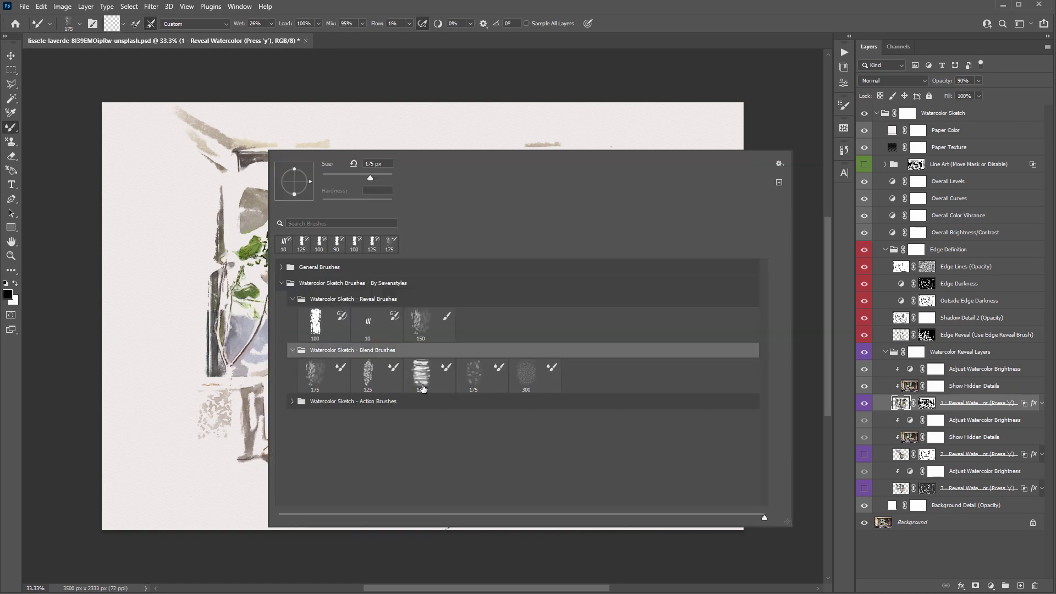
{"action": "left_click", "coordinate": [368, 377]}
{"action": "left_click", "coordinate": [200, 142]}
Step: Blend the ceiling edge and left wall, and darken the right wall shadow and ceiling band
{"action": "mouse_move", "coordinate": [222, 170]}
{"action": "left_mouse_down"}
{"action": "mouse_move", "coordinate": [201, 135]}
{"action": "mouse_move", "coordinate": [226, 150]}
{"action": "mouse_move", "coordinate": [217, 147]}
{"action": "mouse_move", "coordinate": [327, 155]}
{"action": "left_mouse_up"}
{"action": "mouse_move", "coordinate": [231, 198]}
{"action": "left_mouse_down"}
{"action": "mouse_move", "coordinate": [222, 253]}
{"action": "mouse_move", "coordinate": [227, 155]}
{"action": "mouse_move", "coordinate": [207, 165]}
{"action": "mouse_move", "coordinate": [272, 207]}
{"action": "mouse_move", "coordinate": [267, 190]}
{"action": "mouse_move", "coordinate": [264, 230]}
{"action": "mouse_move", "coordinate": [304, 248]}
{"action": "left_mouse_up"}
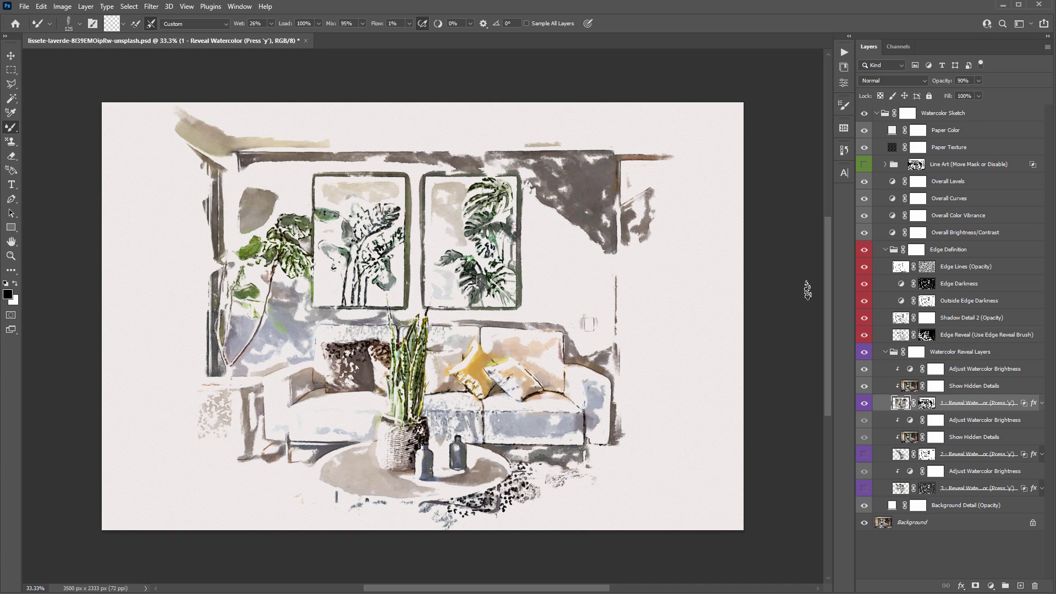
{"action": "mouse_move", "coordinate": [573, 188]}
{"action": "left_mouse_down"}
{"action": "mouse_move", "coordinate": [559, 169]}
{"action": "mouse_move", "coordinate": [587, 159]}
{"action": "mouse_move", "coordinate": [469, 160]}
{"action": "mouse_move", "coordinate": [608, 171]}
{"action": "mouse_move", "coordinate": [579, 163]}
{"action": "mouse_move", "coordinate": [612, 198]}
{"action": "mouse_move", "coordinate": [597, 227]}
{"action": "mouse_move", "coordinate": [614, 181]}
{"action": "mouse_move", "coordinate": [601, 151]}
{"action": "mouse_move", "coordinate": [599, 245]}
{"action": "mouse_move", "coordinate": [604, 182]}
{"action": "mouse_move", "coordinate": [570, 201]}
{"action": "mouse_move", "coordinate": [604, 222]}
{"action": "mouse_move", "coordinate": [582, 235]}
{"action": "mouse_move", "coordinate": [578, 223]}
{"action": "mouse_move", "coordinate": [605, 262]}
{"action": "left_mouse_up"}
{"action": "mouse_move", "coordinate": [638, 218]}
{"action": "left_mouse_down"}
{"action": "mouse_move", "coordinate": [641, 226]}
{"action": "mouse_move", "coordinate": [632, 209]}
{"action": "mouse_move", "coordinate": [666, 228]}
{"action": "mouse_move", "coordinate": [642, 256]}
{"action": "left_mouse_up"}
{"action": "left_click_drag", "start_coordinate": [663, 155], "coordinate": [634, 155]}
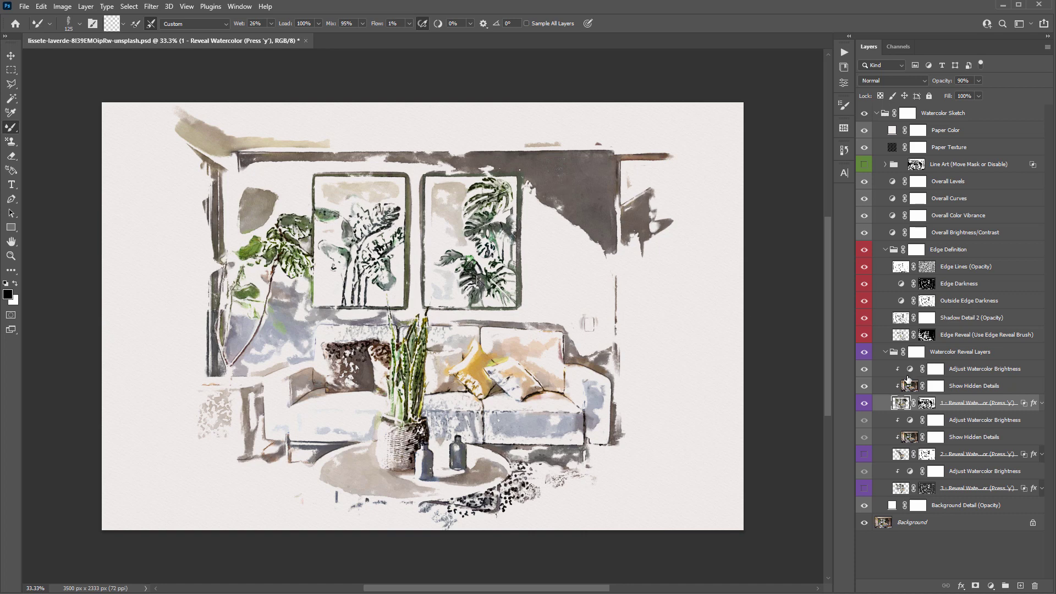
Step: View the 1 - Reveal Watercolor mask in black and white, then restore the normal colour view
{"action": "left_click", "coordinate": [926, 403]}
{"action": "left_click", "coordinate": [926, 405], "text": "alt"}
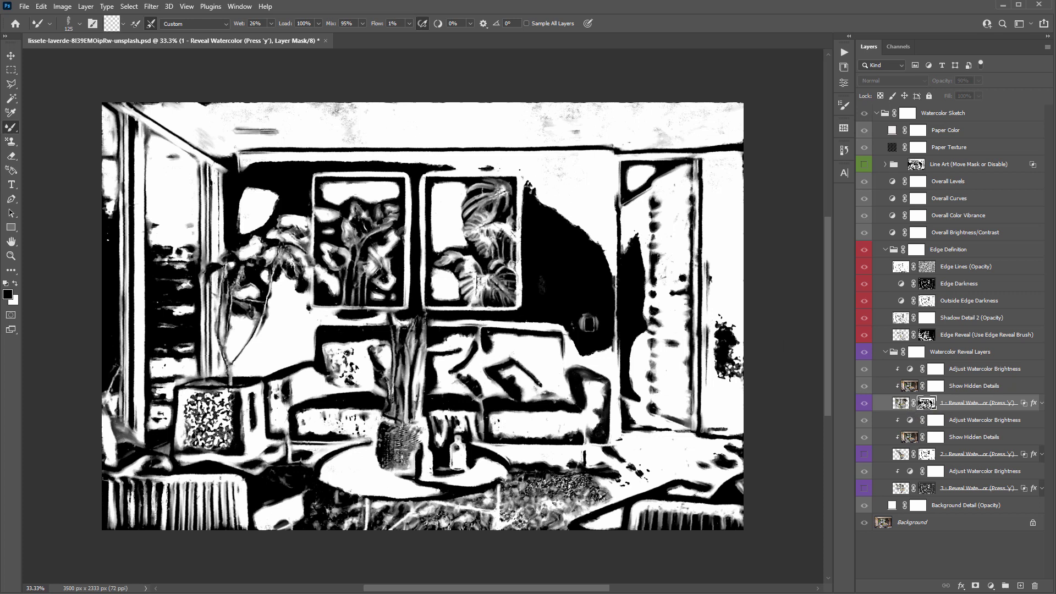
{"action": "left_click", "coordinate": [901, 403]}
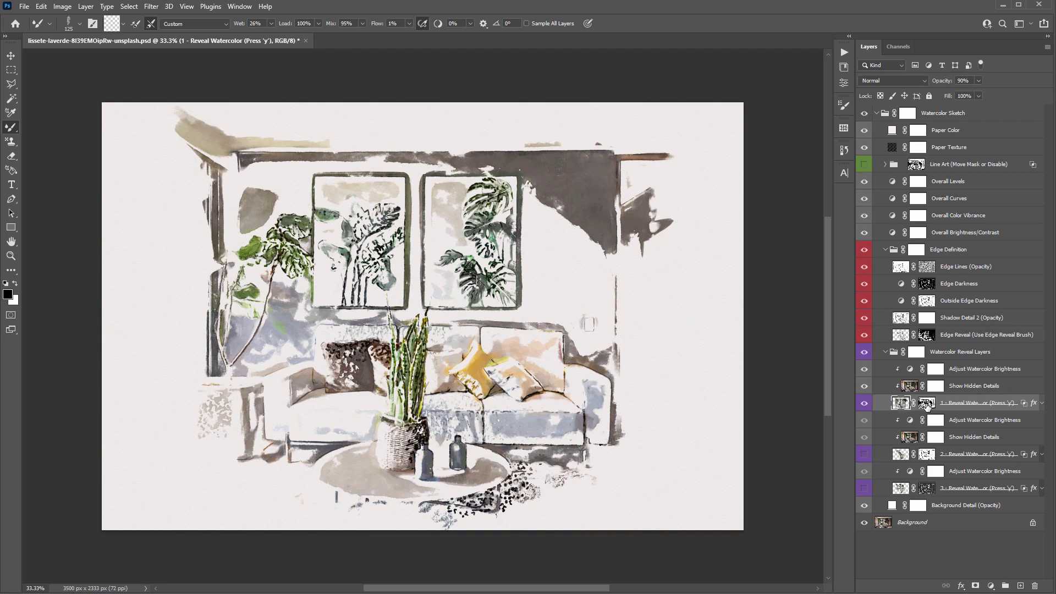
{"action": "left_click", "coordinate": [924, 404]}
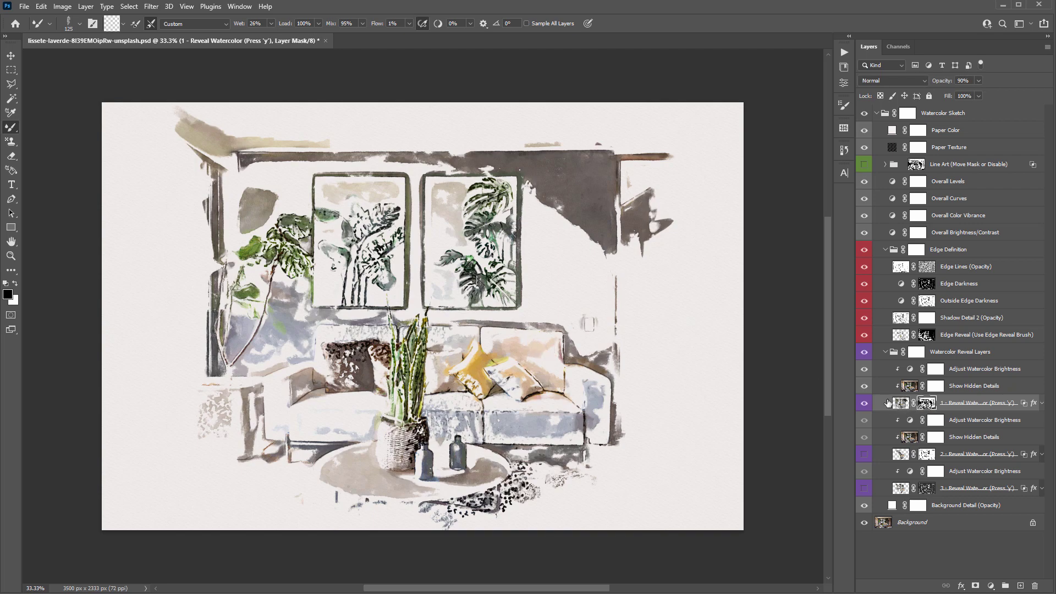
{"action": "key", "text": "ctrl+2"}
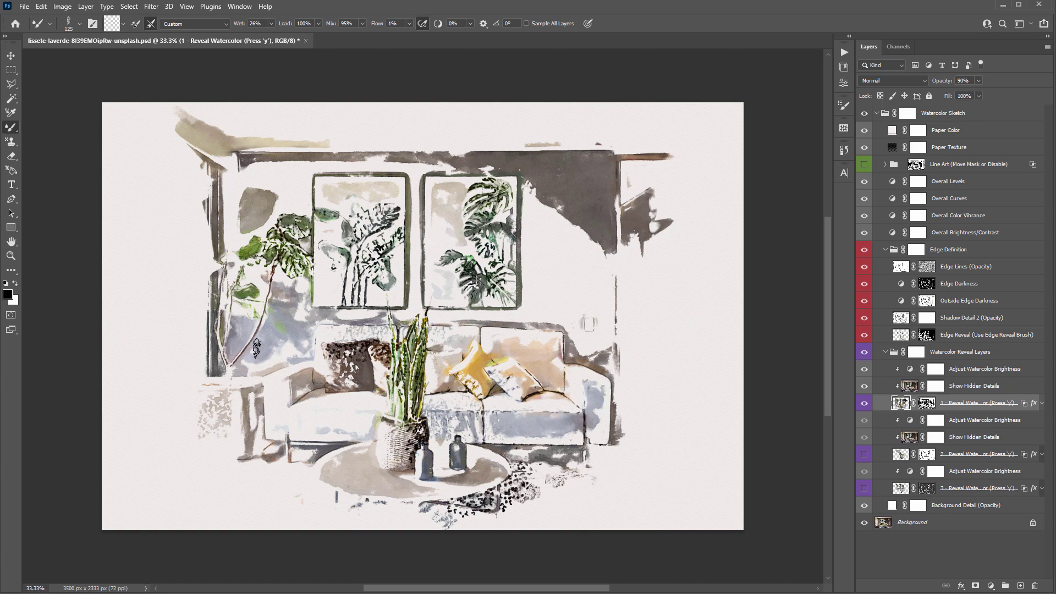
Step: Show the second Reveal Watercolor layer again and pick the 175 px Watercolor Sketch Blend brush
{"action": "left_click", "coordinate": [864, 454]}
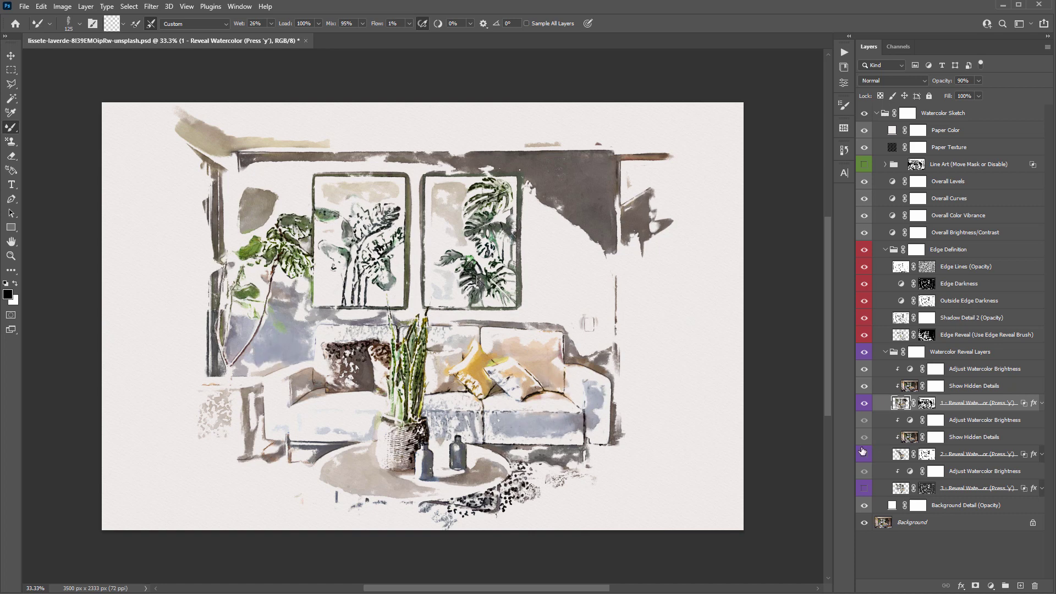
{"action": "left_click", "coordinate": [906, 456]}
{"action": "right_click", "coordinate": [463, 171]}
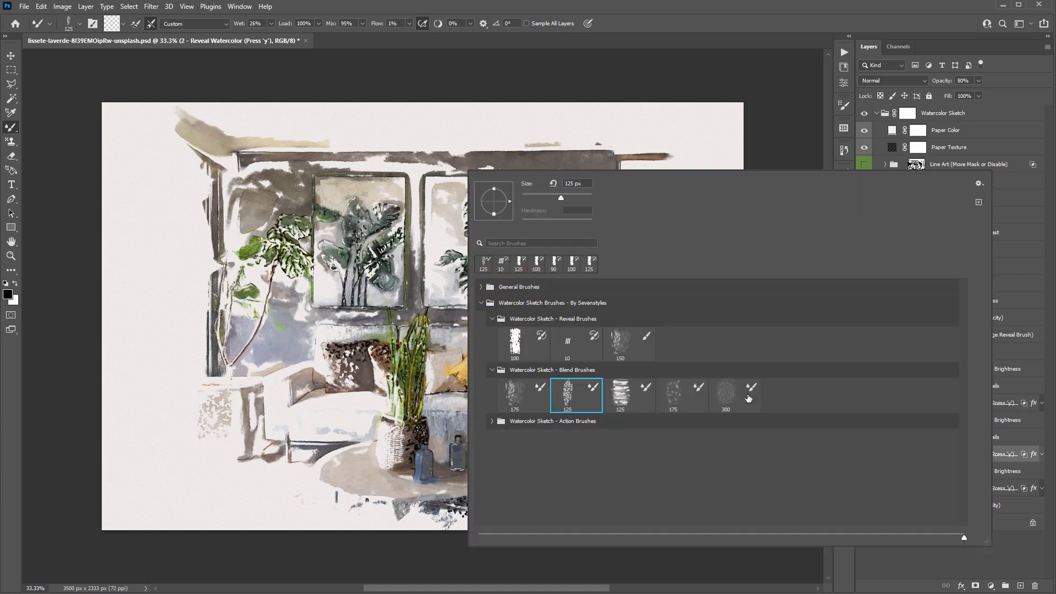
{"action": "left_click", "coordinate": [726, 395]}
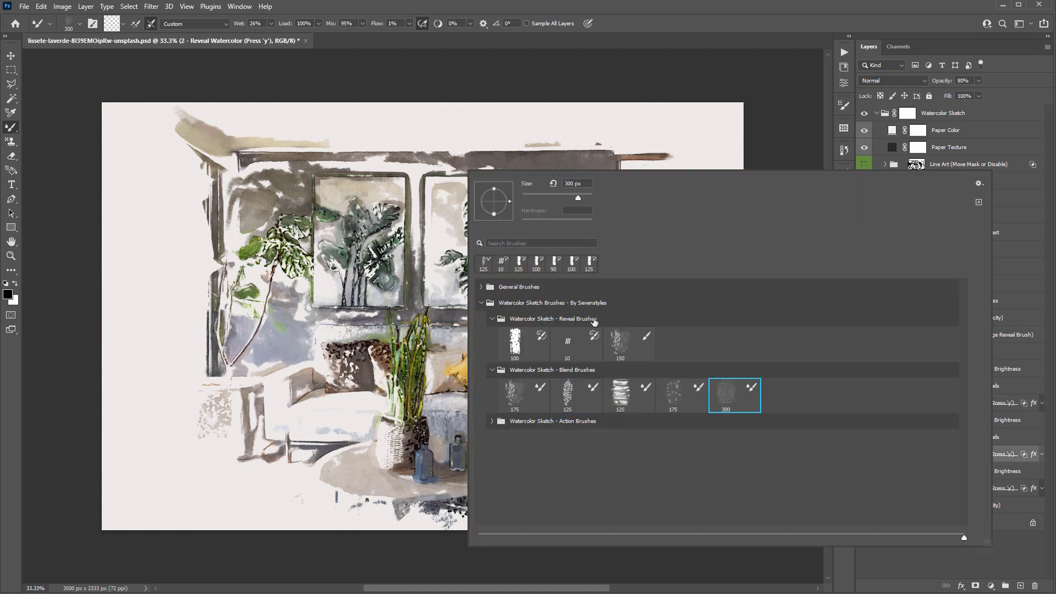
{"action": "double_click", "coordinate": [674, 392]}
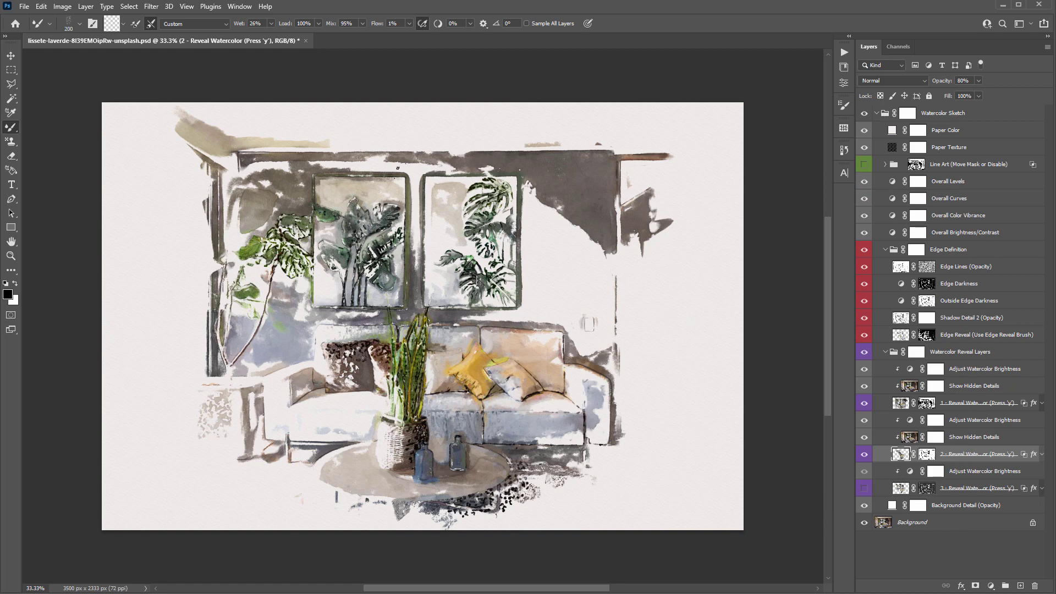
Step: Paint blended watercolor strokes around the left frame, the plant and the sofa cushions
{"action": "mouse_move", "coordinate": [413, 167]}
{"action": "left_mouse_down"}
{"action": "mouse_move", "coordinate": [380, 200]}
{"action": "mouse_move", "coordinate": [361, 165]}
{"action": "mouse_move", "coordinate": [416, 242]}
{"action": "mouse_move", "coordinate": [337, 329]}
{"action": "mouse_move", "coordinate": [291, 236]}
{"action": "mouse_move", "coordinate": [236, 187]}
{"action": "mouse_move", "coordinate": [310, 147]}
{"action": "left_mouse_up"}
{"action": "mouse_move", "coordinate": [484, 334]}
{"action": "left_mouse_down"}
{"action": "mouse_move", "coordinate": [514, 334]}
{"action": "mouse_move", "coordinate": [548, 407]}
{"action": "mouse_move", "coordinate": [528, 459]}
{"action": "mouse_move", "coordinate": [583, 452]}
{"action": "left_mouse_up"}
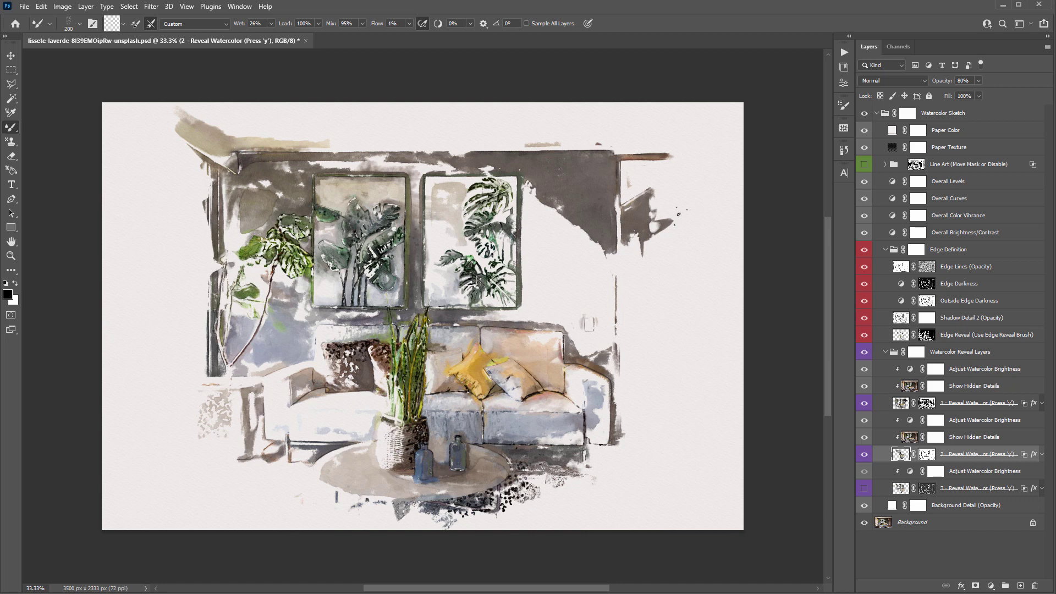
{"action": "key", "text": "v"}
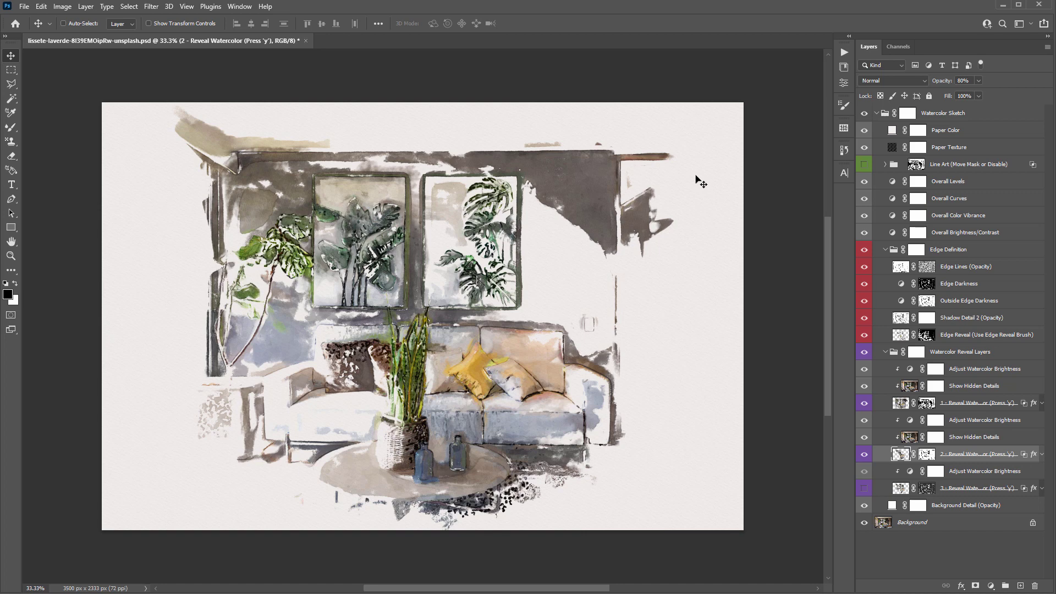
Step: Stamp the visible layers above the Watercolor Sketch group as Layer 1 and open Camera Raw Filter
{"action": "left_click", "coordinate": [938, 117]}
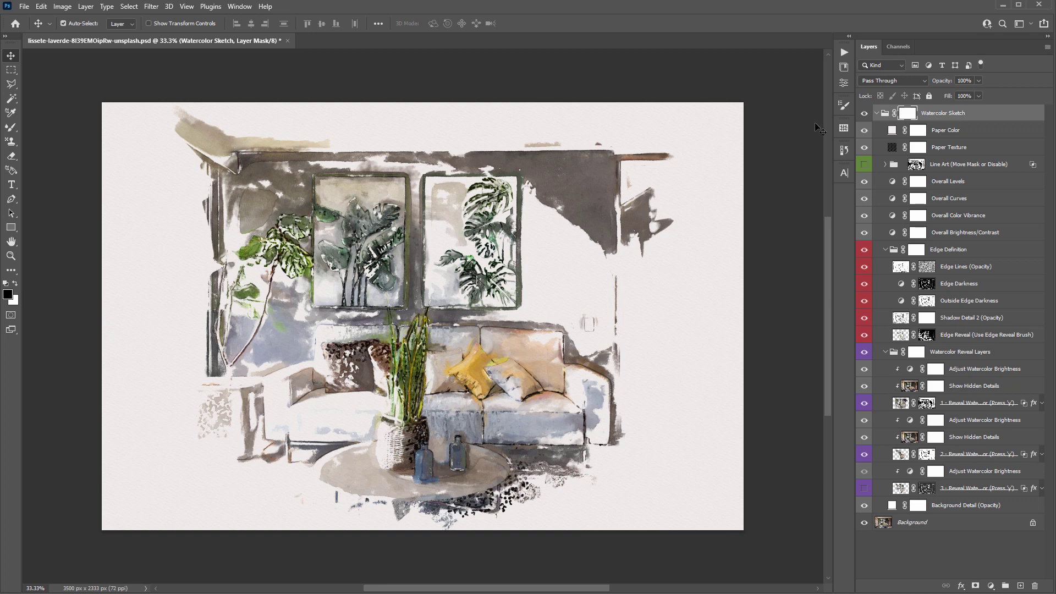
{"action": "key", "text": "ctrl+shift+alt+e"}
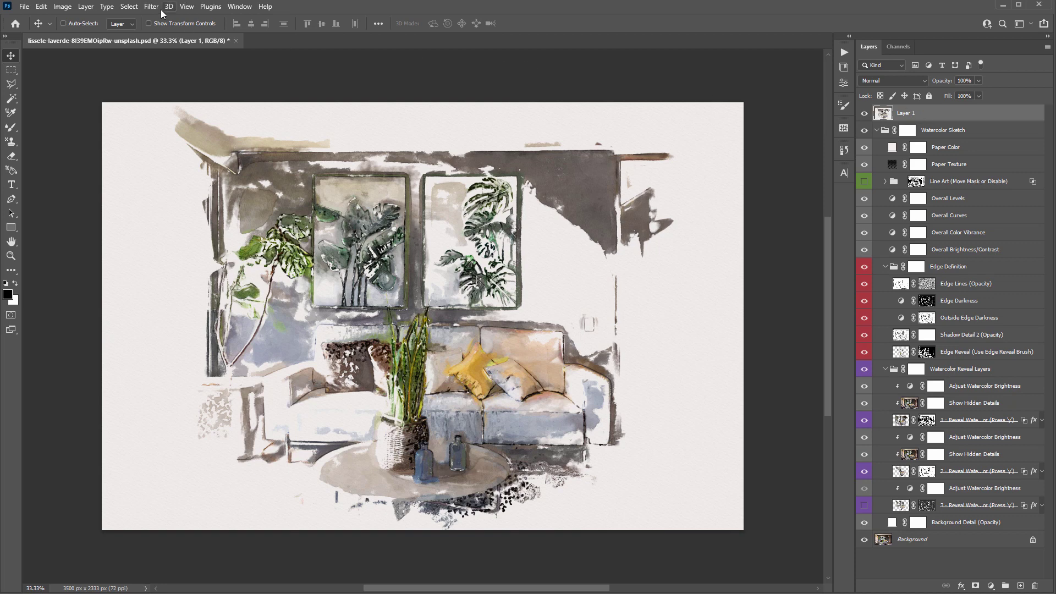
{"action": "left_click", "coordinate": [152, 7]}
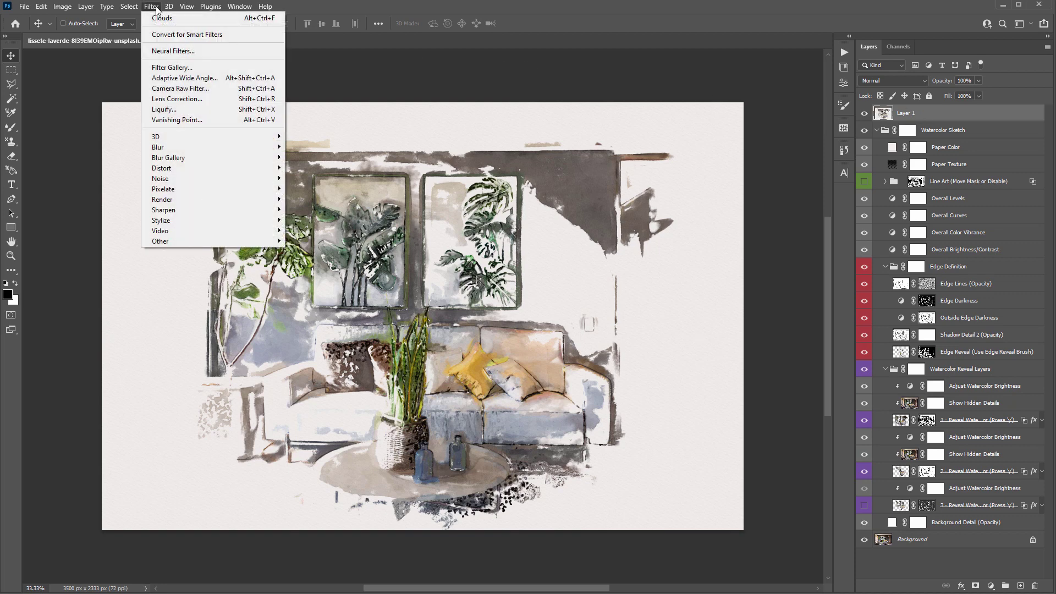
{"action": "left_click", "coordinate": [186, 88]}
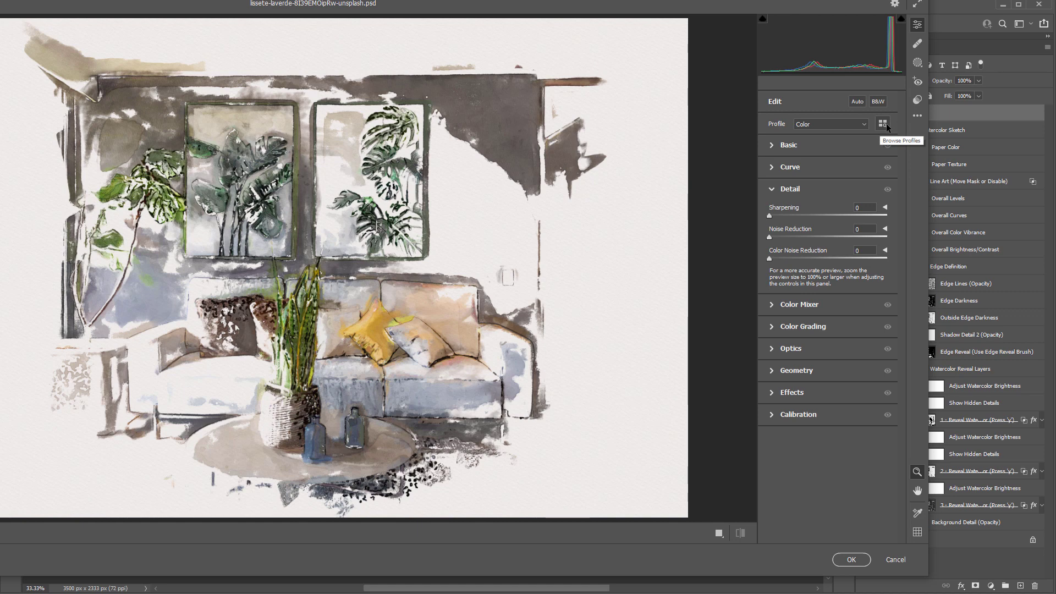
Step: Preview the Modern 01 and Modern 02 Camera Raw profiles at adjusted amounts
{"action": "left_click", "coordinate": [884, 123]}
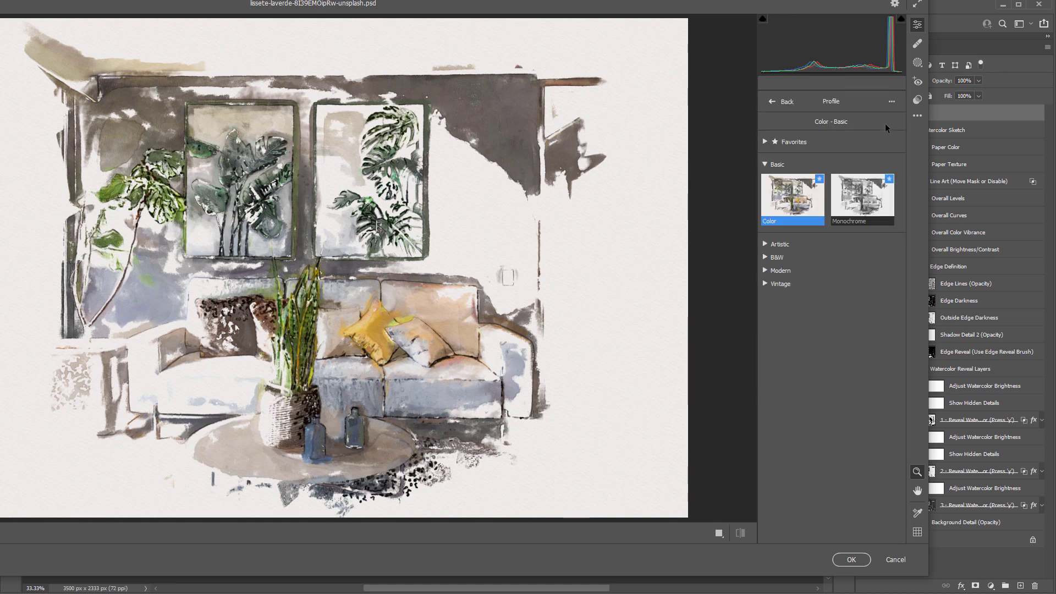
{"action": "left_click", "coordinate": [780, 270]}
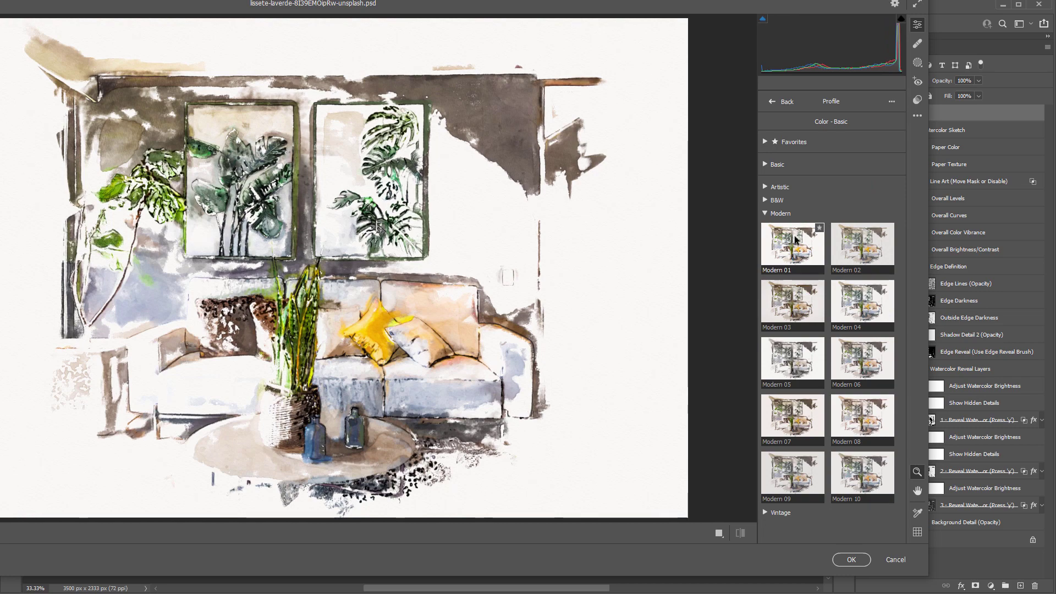
{"action": "left_click", "coordinate": [811, 264]}
{"action": "left_click_drag", "start_coordinate": [829, 294], "coordinate": [792, 295]}
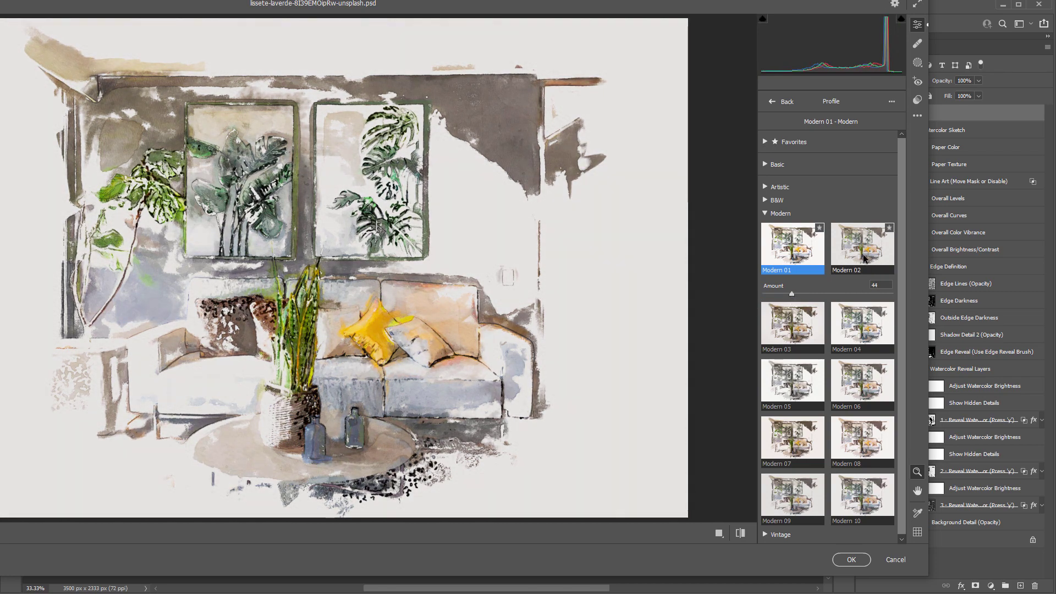
{"action": "left_click", "coordinate": [865, 258]}
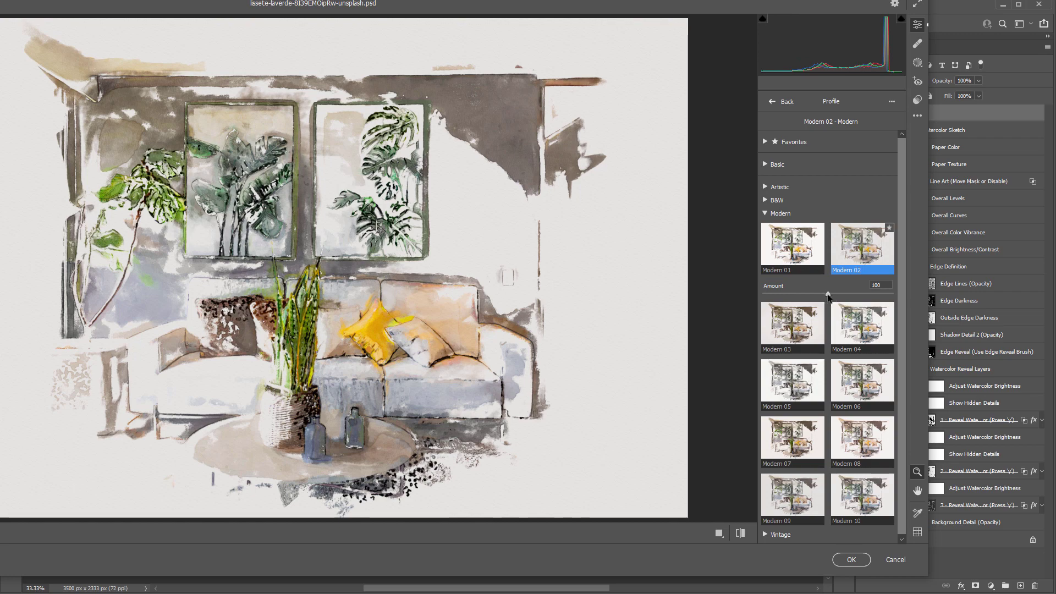
{"action": "left_click_drag", "start_coordinate": [828, 297], "coordinate": [794, 296]}
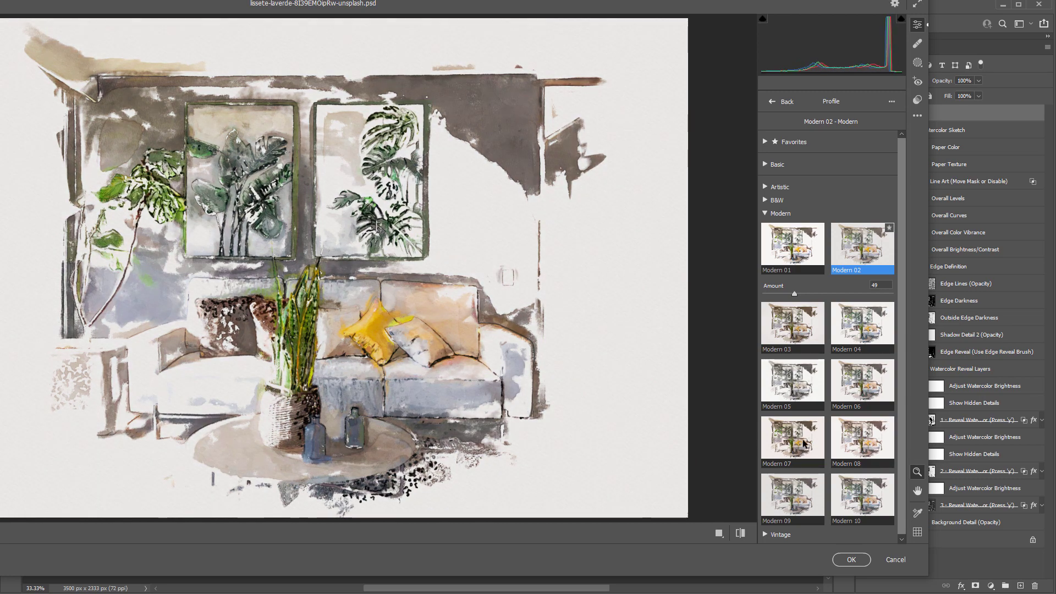
Step: Apply the Vintage 04 profile with its Amount reduced to 49
{"action": "left_click", "coordinate": [792, 218]}
{"action": "left_click", "coordinate": [785, 227]}
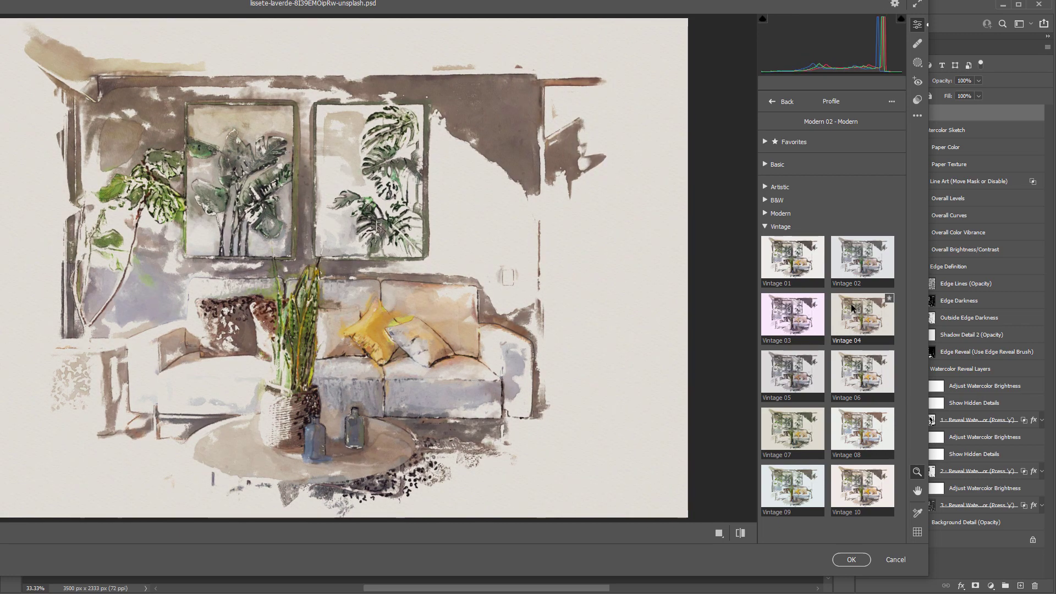
{"action": "left_click", "coordinate": [863, 315]}
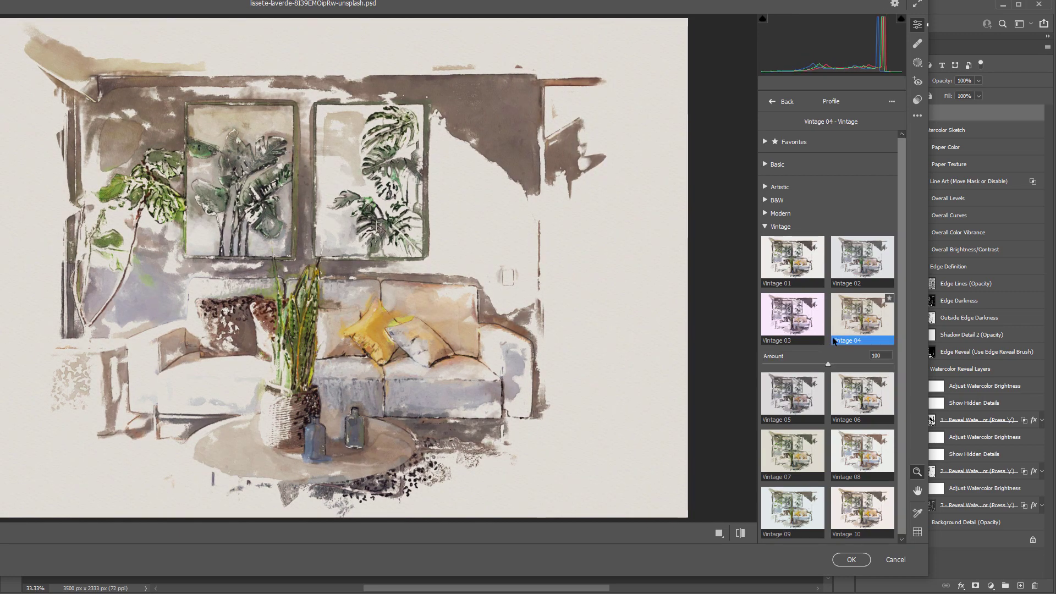
{"action": "left_click", "coordinate": [796, 365]}
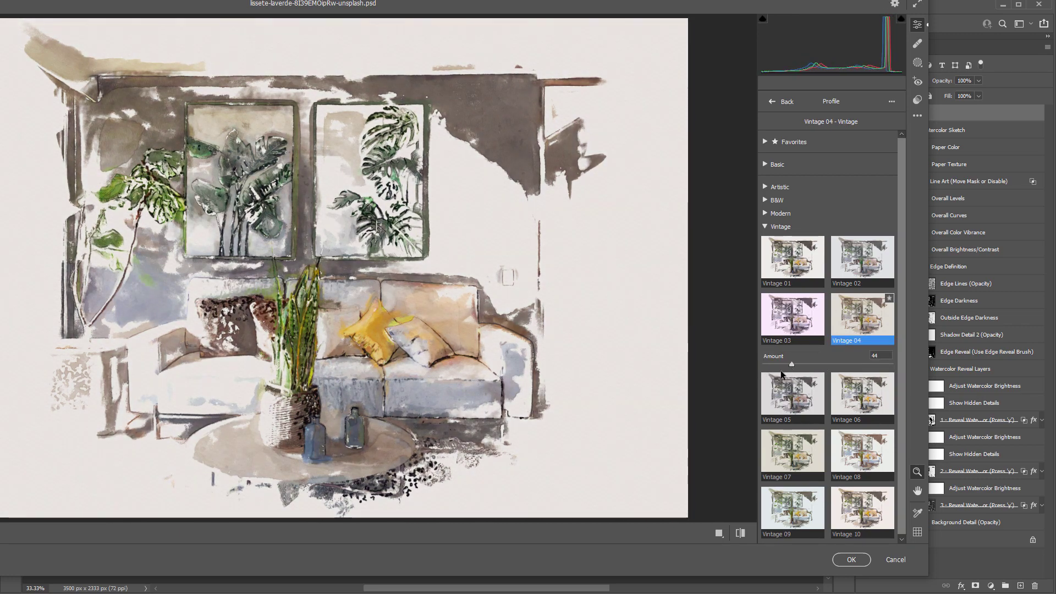
Step: In the Basic panel, lower Texture to -33 and Clarity to -16
{"action": "left_click", "coordinate": [780, 104]}
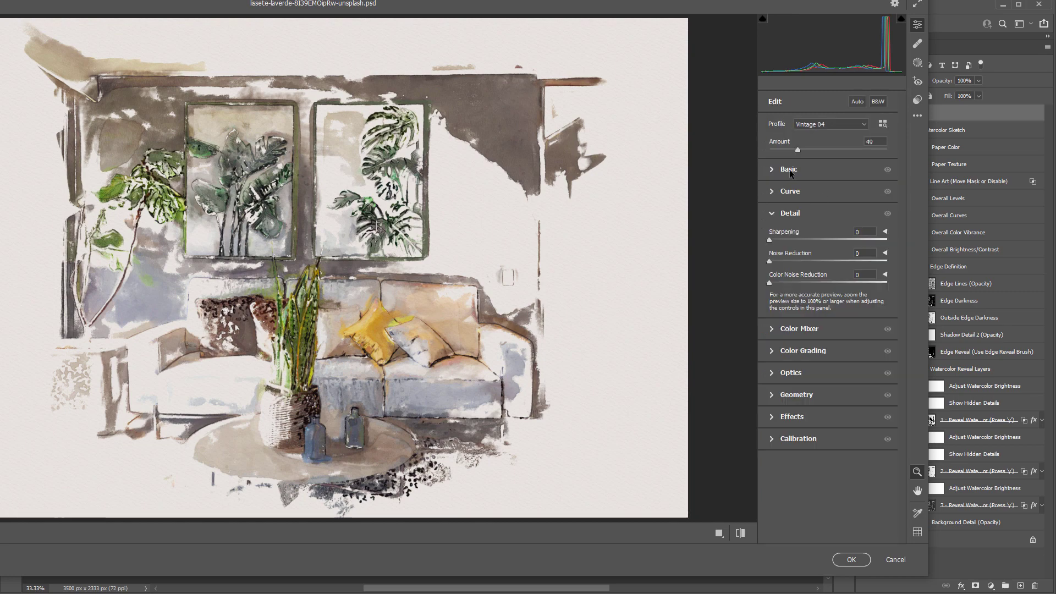
{"action": "left_click", "coordinate": [788, 170]}
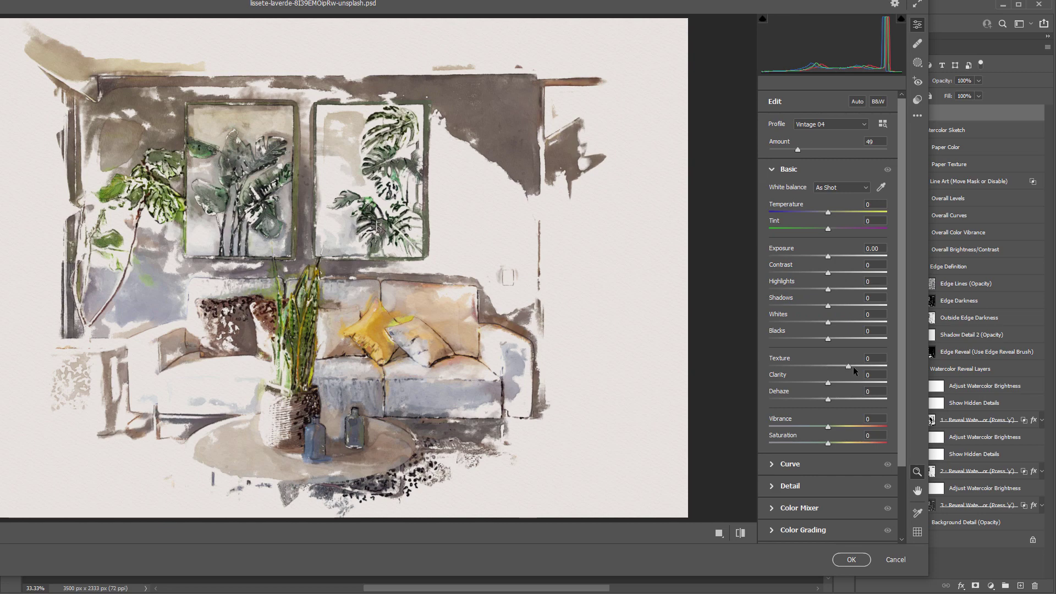
{"action": "mouse_move", "coordinate": [871, 373]}
{"action": "left_mouse_down"}
{"action": "mouse_move", "coordinate": [776, 378]}
{"action": "mouse_move", "coordinate": [828, 390]}
{"action": "mouse_move", "coordinate": [809, 387]}
{"action": "mouse_move", "coordinate": [859, 382]}
{"action": "mouse_move", "coordinate": [801, 379]}
{"action": "mouse_move", "coordinate": [814, 381]}
{"action": "left_mouse_up"}
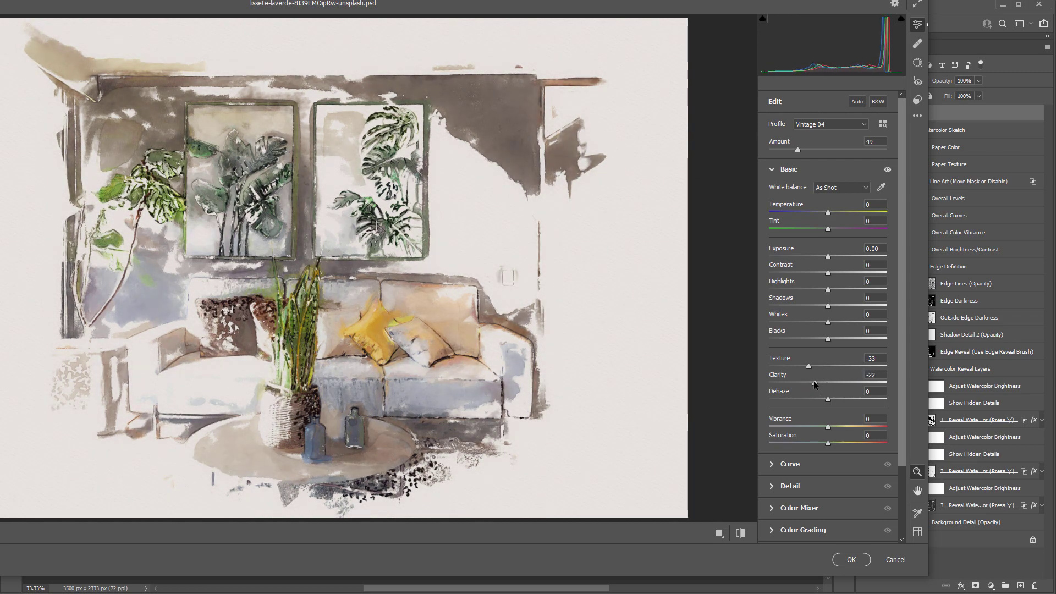
{"action": "left_click_drag", "start_coordinate": [813, 380], "coordinate": [863, 424]}
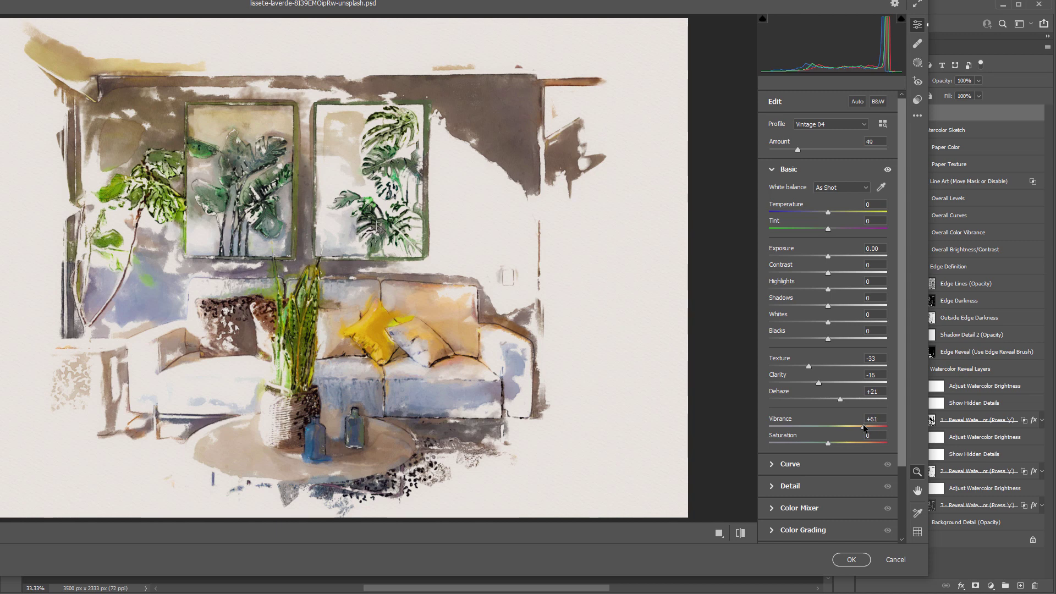
Step: Raise Detail sharpening to 25 and apply the Camera Raw edits to Layer 1
{"action": "scroll", "coordinate": [825, 407], "scroll_direction": "down", "scroll_amount": 3}
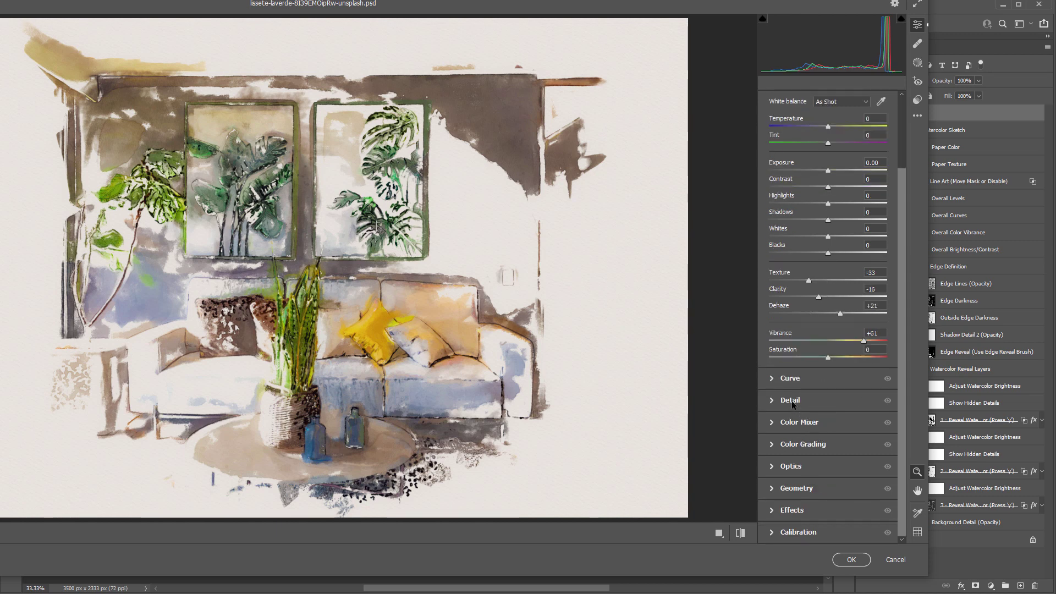
{"action": "left_click", "coordinate": [791, 401]}
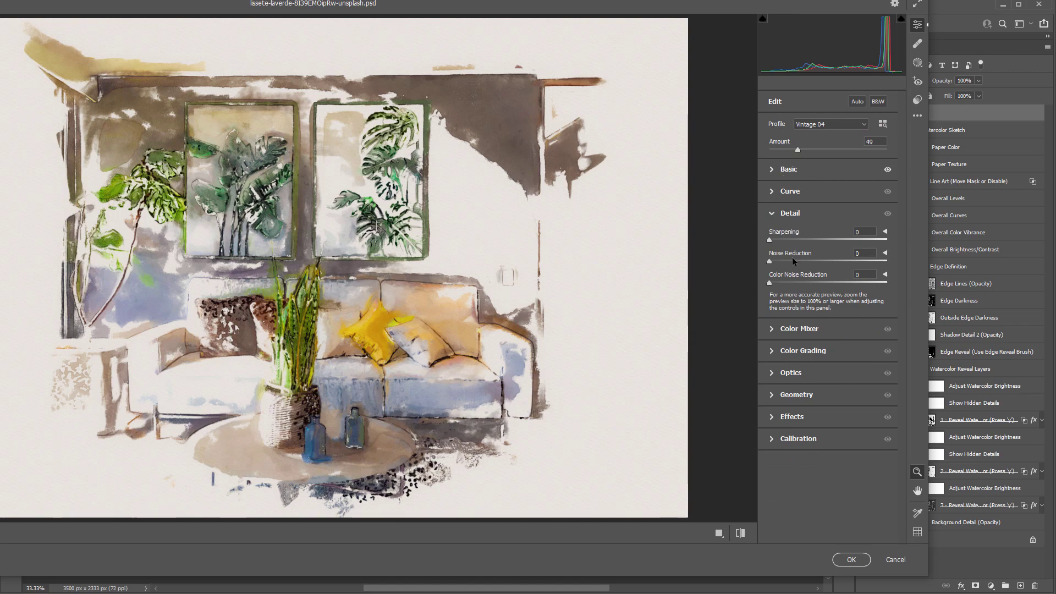
{"action": "left_click_drag", "start_coordinate": [775, 239], "coordinate": [787, 240]}
{"action": "left_click", "coordinate": [851, 560]}
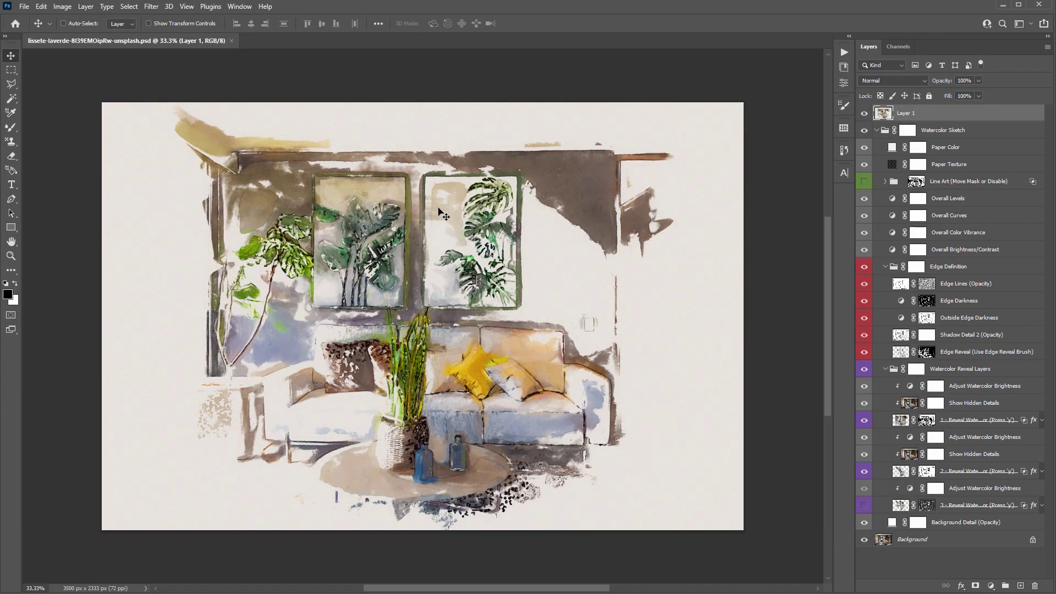
Step: Apply Shadows/Highlights to Layer 1 with Amount 44, Tone 53, Radius 88 px, Color +21
{"action": "left_click", "coordinate": [62, 7]}
{"action": "mouse_move", "coordinate": [82, 34]}
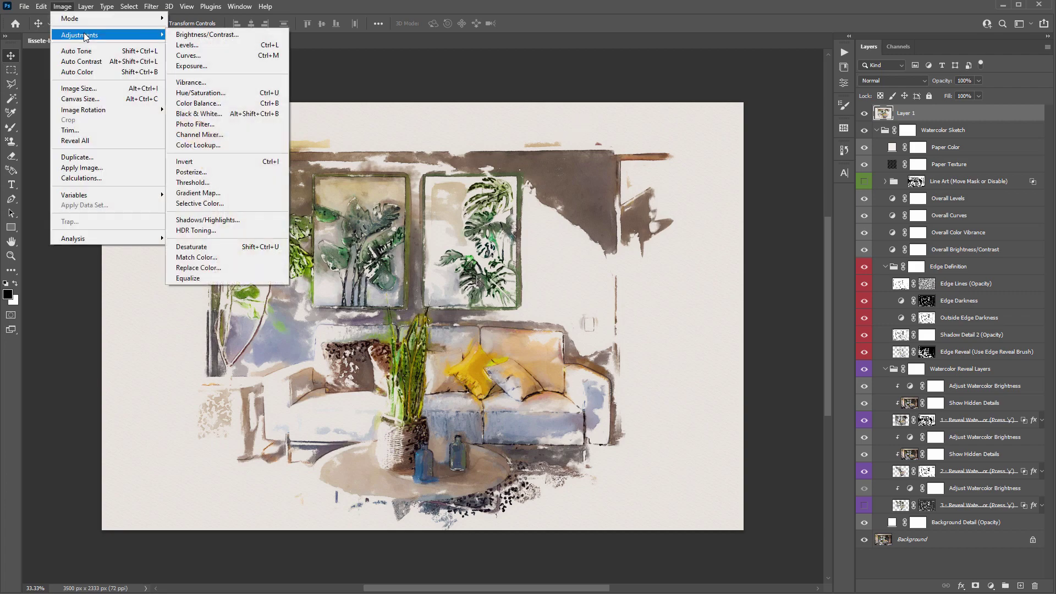
{"action": "left_click", "coordinate": [242, 220]}
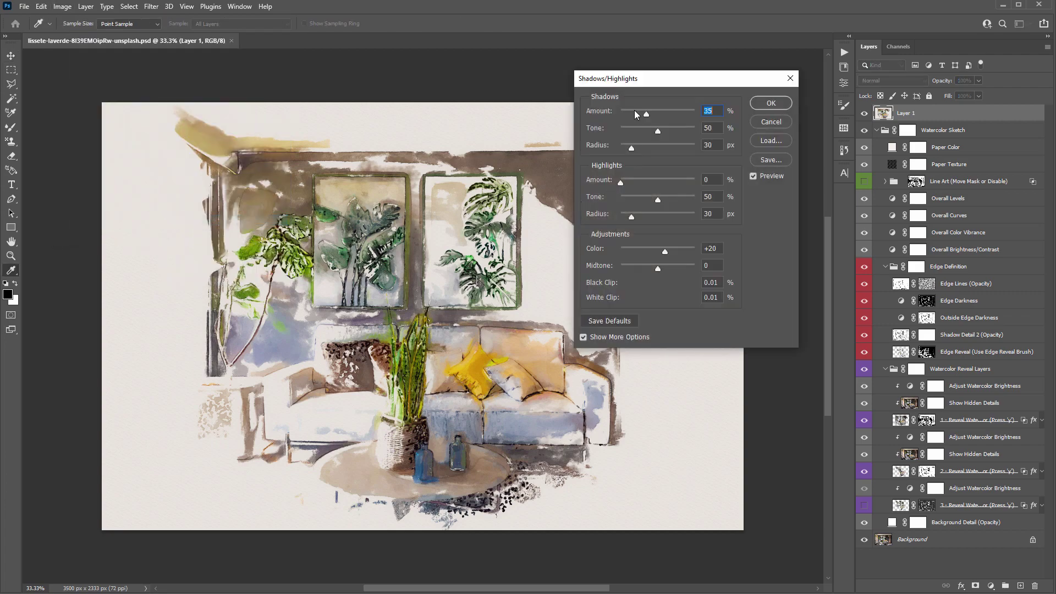
{"action": "left_click_drag", "start_coordinate": [607, 79], "coordinate": [754, 111]}
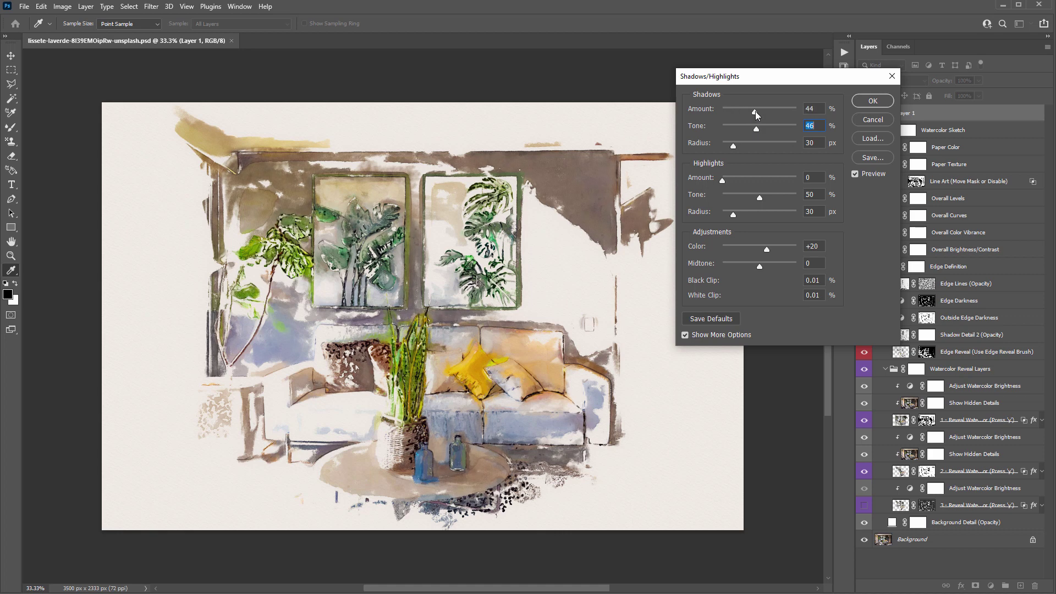
{"action": "left_click", "coordinate": [754, 144]}
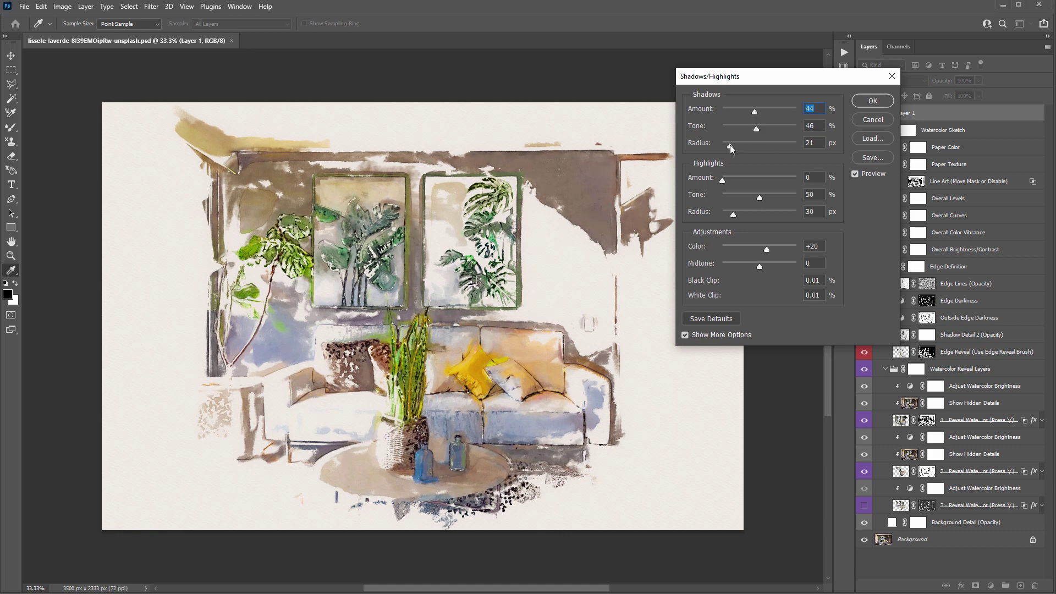
{"action": "left_click_drag", "start_coordinate": [730, 144], "coordinate": [755, 145]}
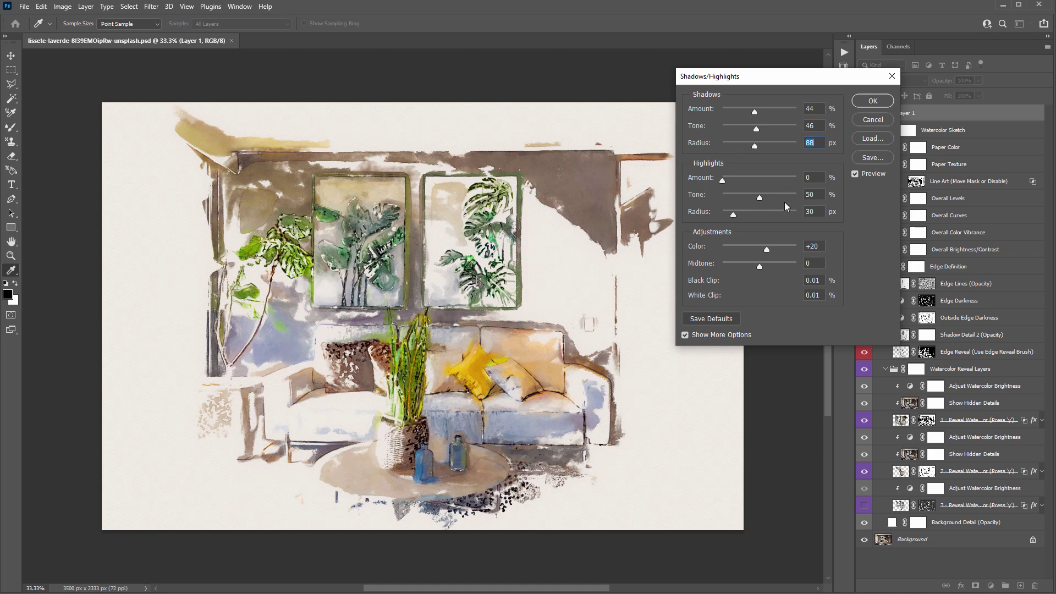
{"action": "mouse_move", "coordinate": [767, 249]}
{"action": "left_mouse_down"}
{"action": "mouse_move", "coordinate": [752, 267]}
{"action": "mouse_move", "coordinate": [770, 267]}
{"action": "mouse_move", "coordinate": [756, 267]}
{"action": "mouse_move", "coordinate": [768, 249]}
{"action": "left_mouse_up"}
{"action": "mouse_move", "coordinate": [757, 128]}
{"action": "left_mouse_down"}
{"action": "mouse_move", "coordinate": [743, 128]}
{"action": "mouse_move", "coordinate": [762, 128]}
{"action": "left_mouse_up"}
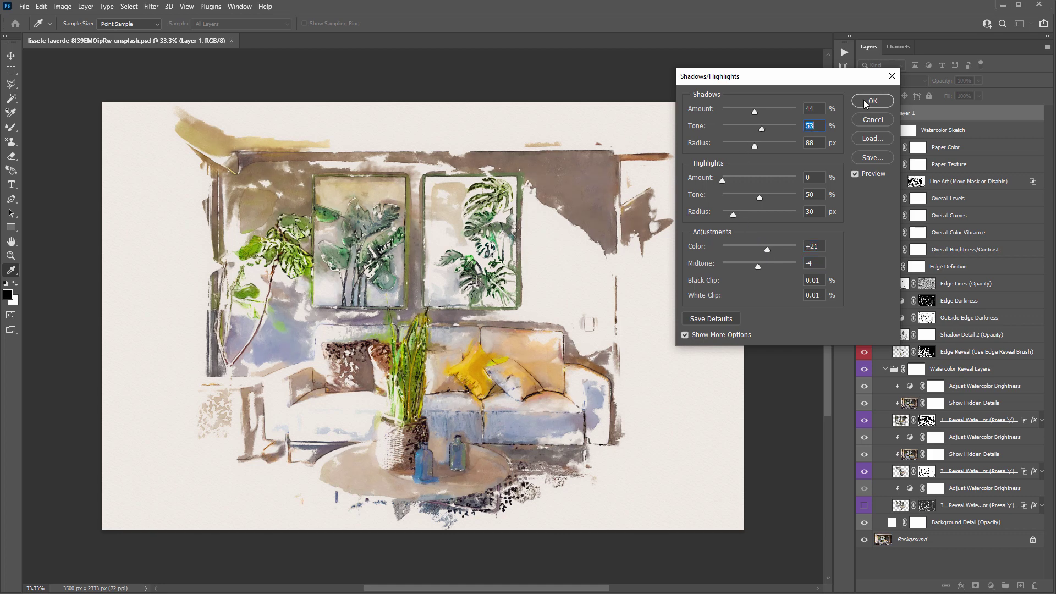
{"action": "left_click", "coordinate": [867, 104]}
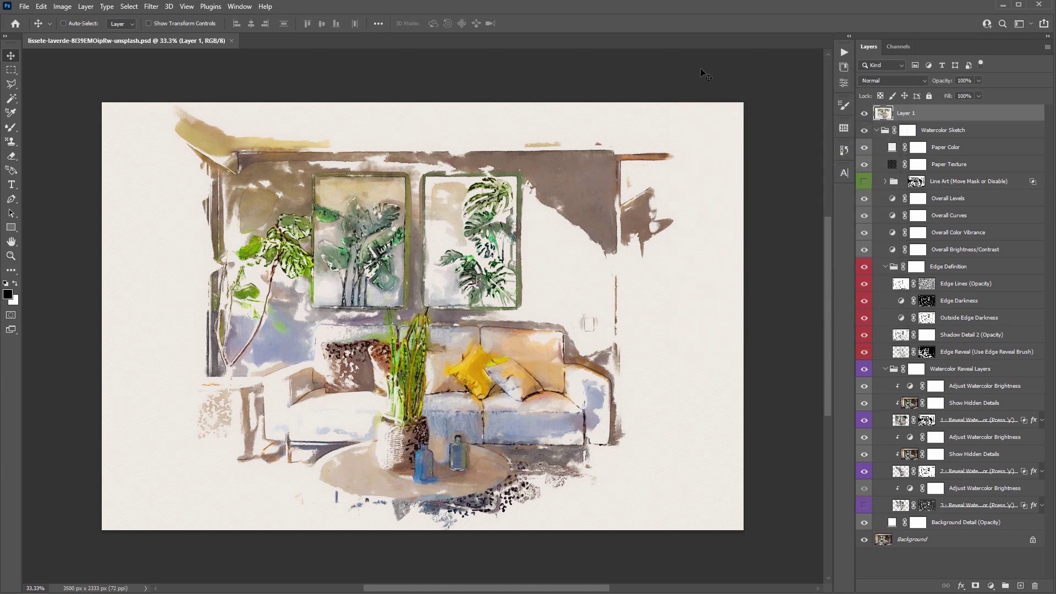